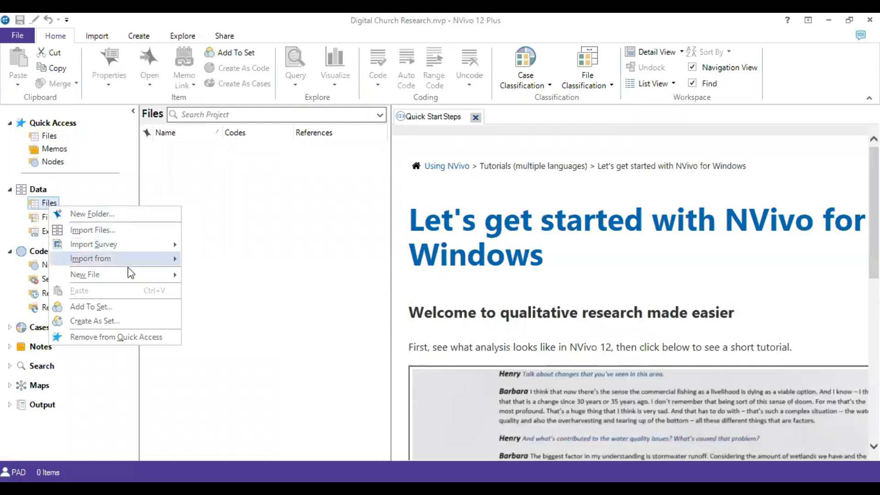
Create a new folder named "Research Gap" under the project's data Files.
left_click(123, 216)
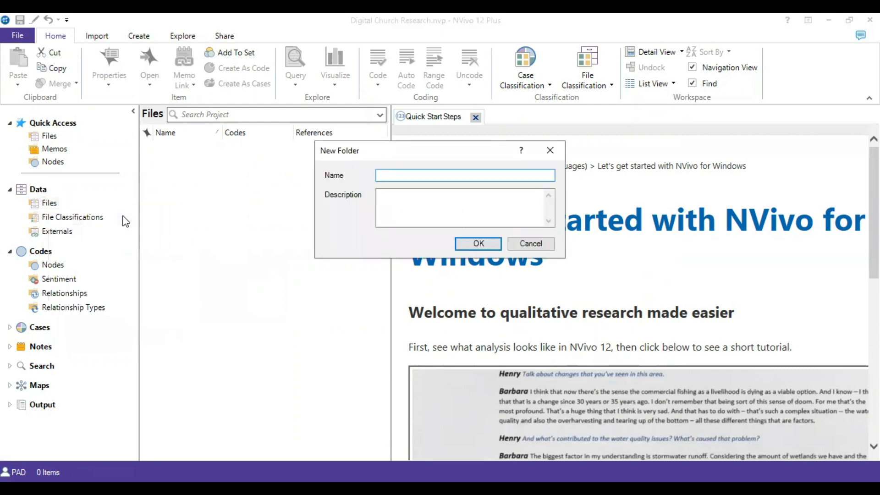
type("Research Gap")
left_click(479, 244)
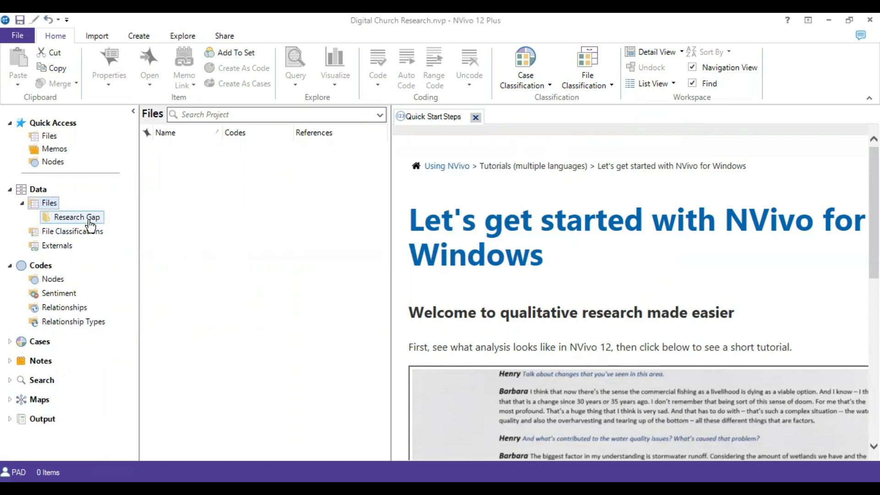
Import the PDF articles numbered 2 through 23 from the Digital Church folder into the Research Gap folder.
right_click(89, 221)
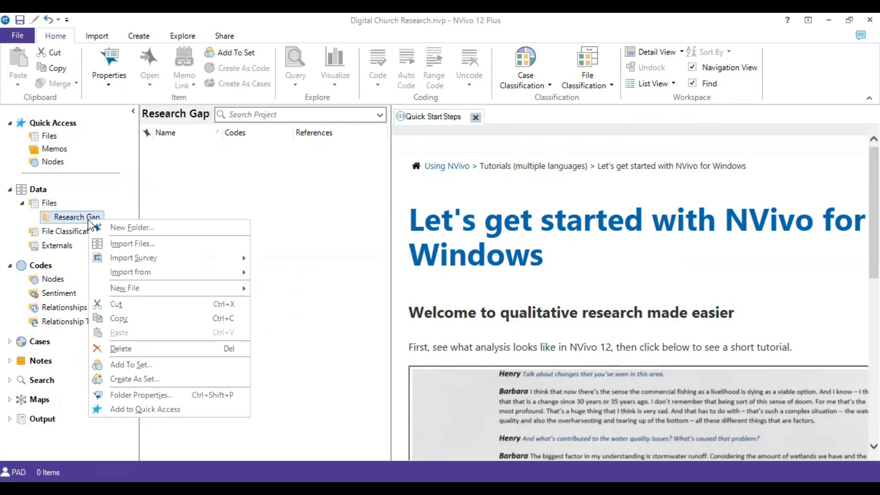
left_click(115, 247)
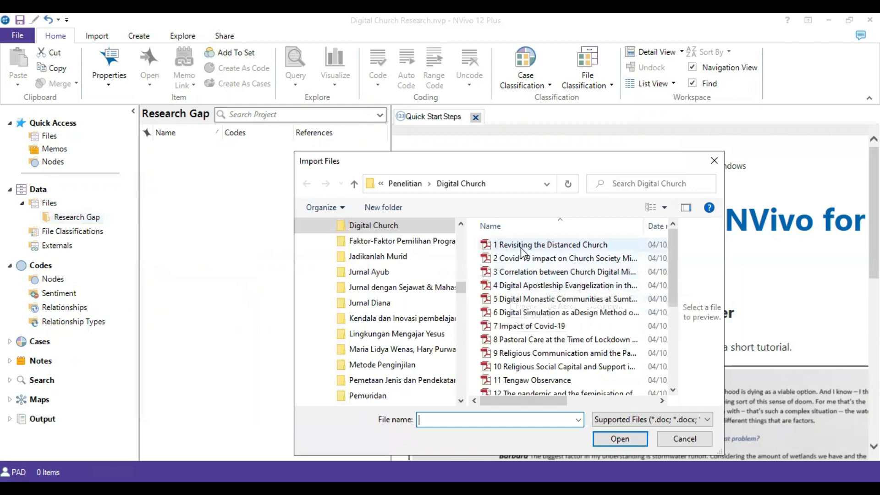
left_click(519, 261)
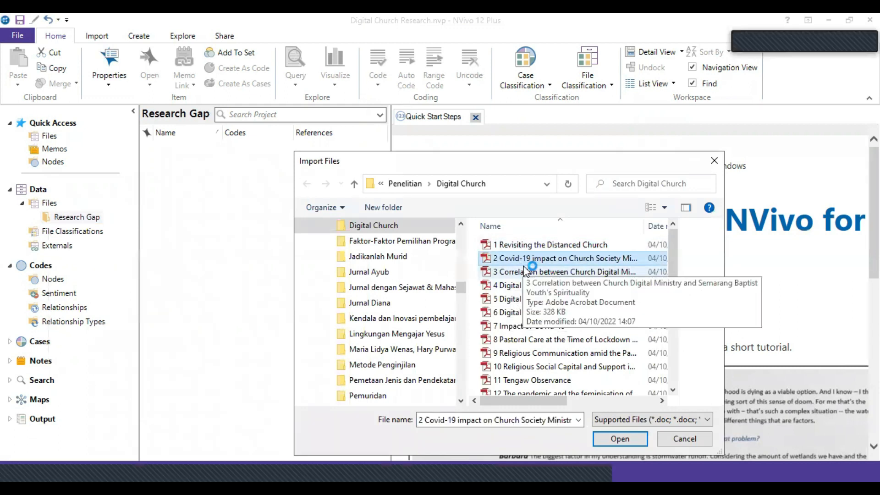
scroll(532, 321, "down", 4)
left_click(535, 386, "shift")
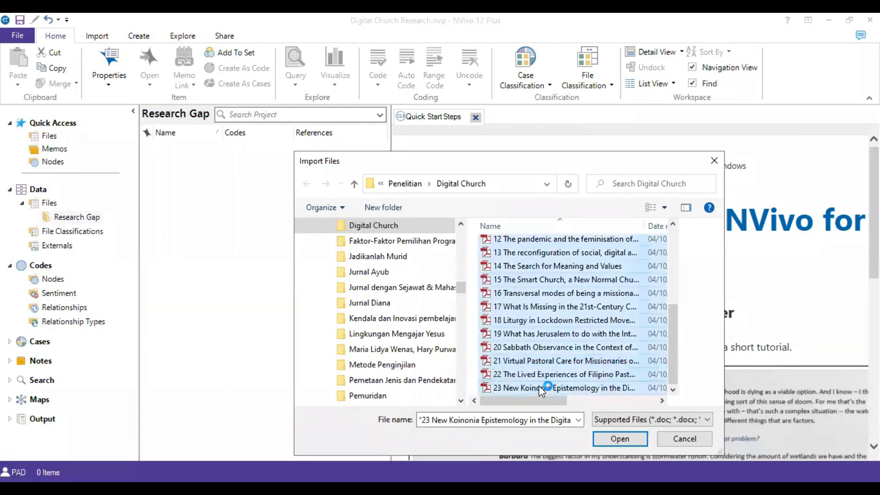
scroll(550, 323, "up", 4)
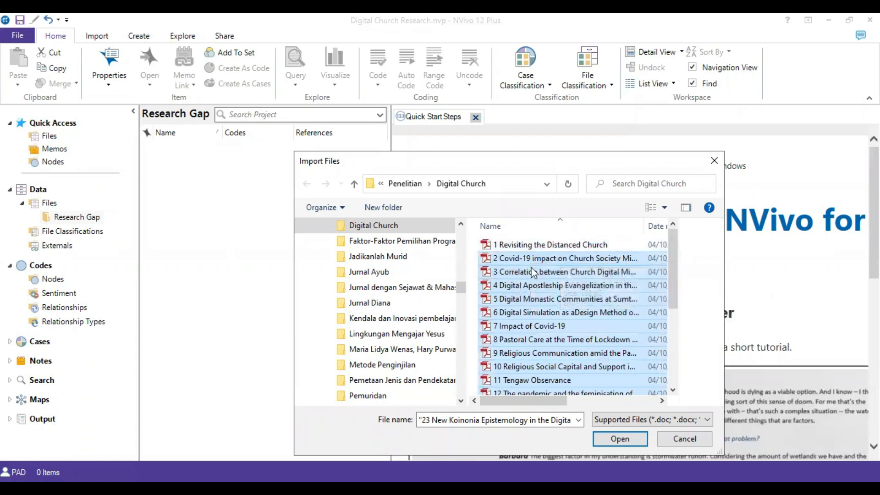
scroll(540, 310, "down", 4)
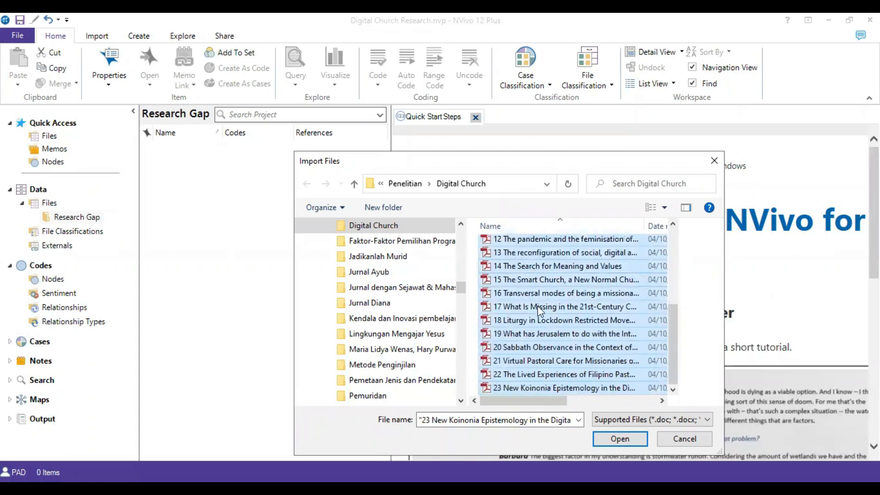
left_click(622, 440)
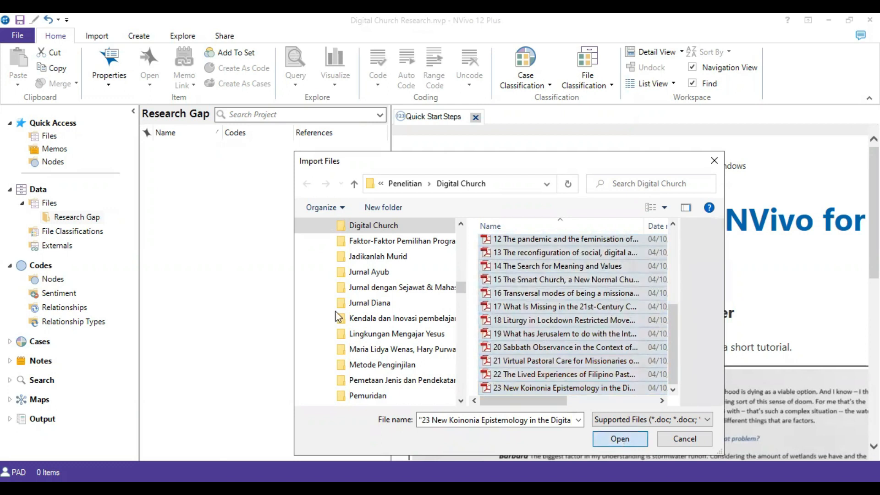
left_click(501, 230)
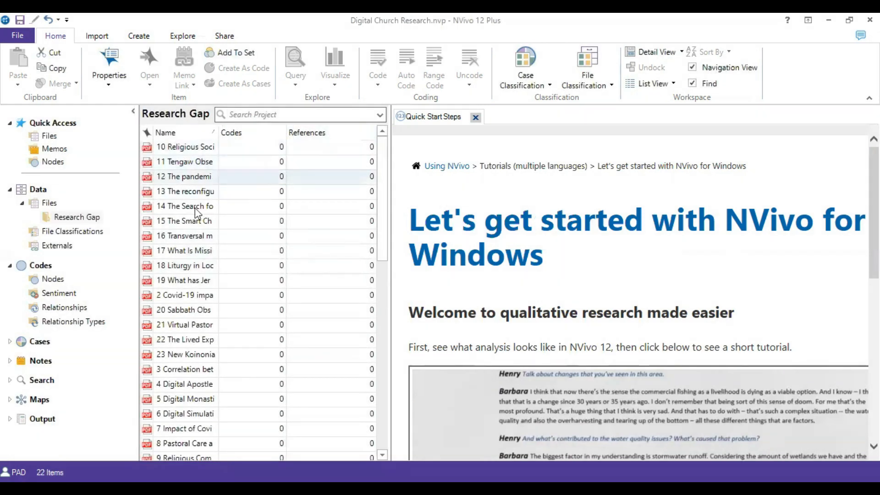
Select all the imported articles in the Research Gap folder.
scroll(197, 211, "down", 7)
scroll(191, 250, "up", 7)
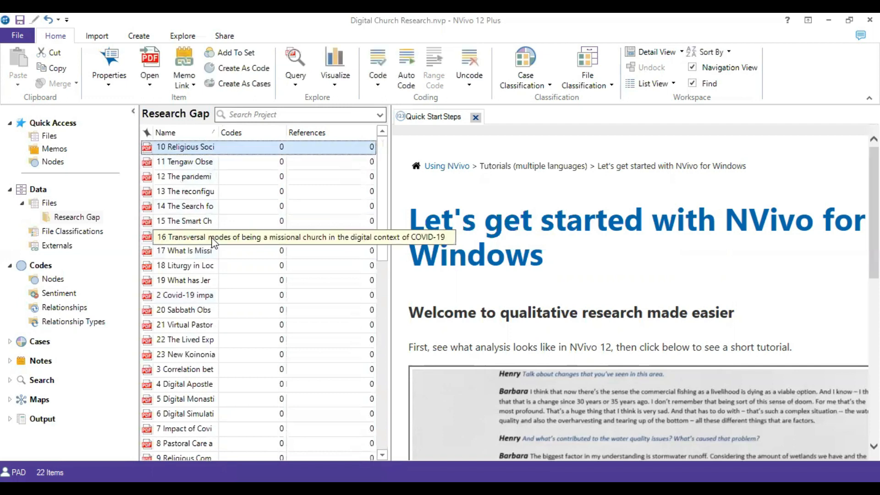
scroll(190, 229, "down", 7)
left_click(183, 193)
key("ctrl+a")
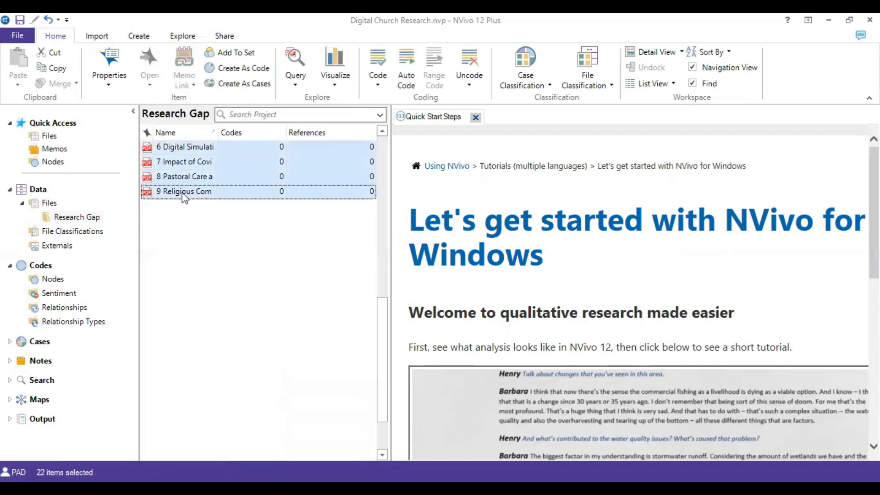
scroll(221, 310, "up", 7)
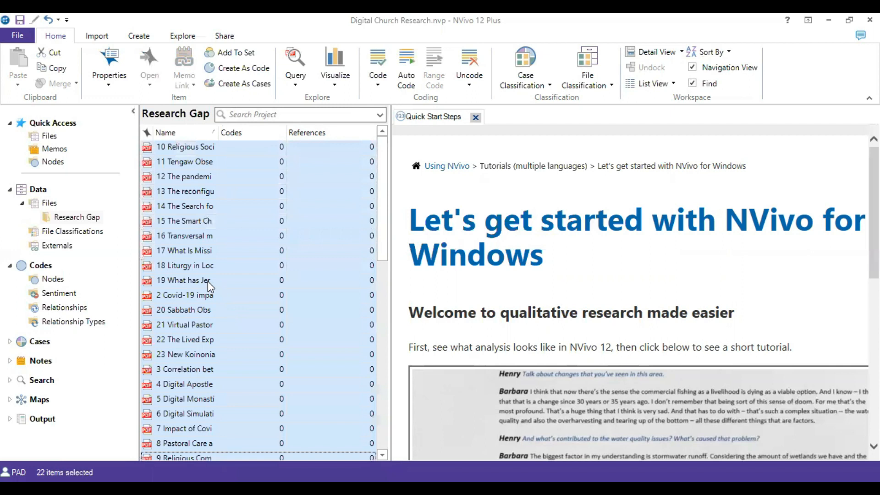
Run a Word Frequency query on Files & Externals for the 12 most frequent words with a minimum length of 12.
left_click(179, 36)
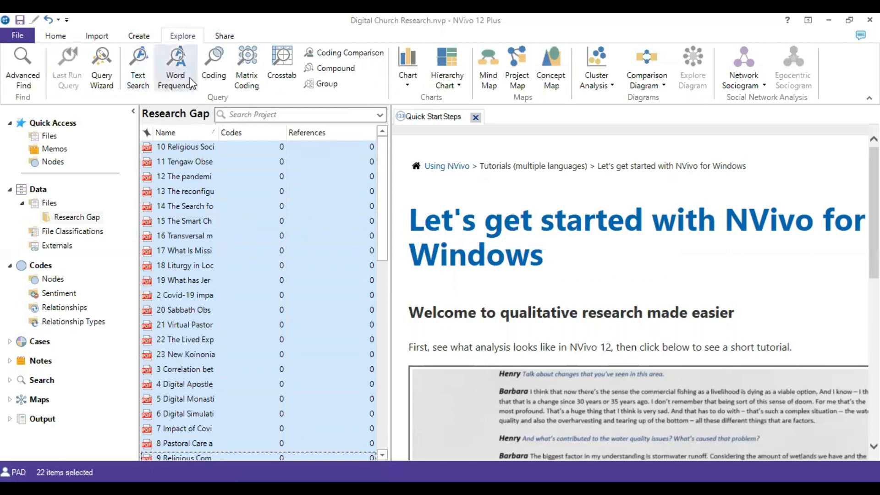
left_click(182, 61)
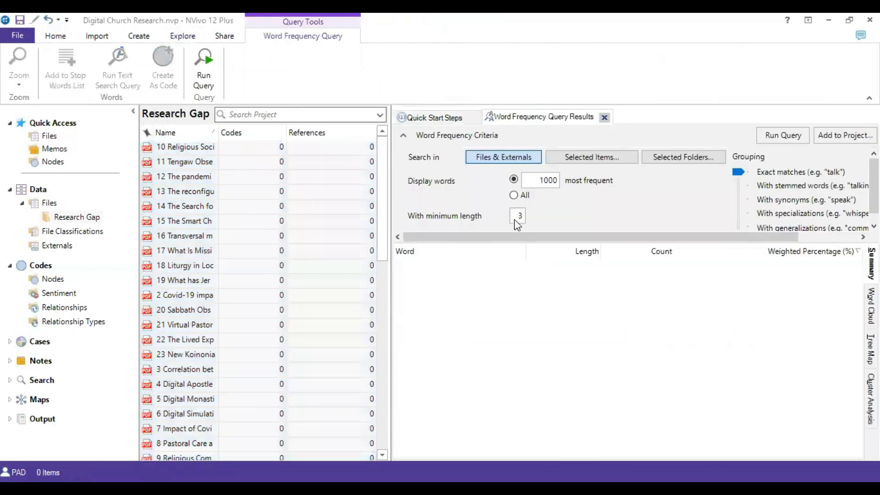
double_click(520, 219)
type("12")
left_click(540, 181)
left_click_drag(558, 184, 540, 182)
type("12")
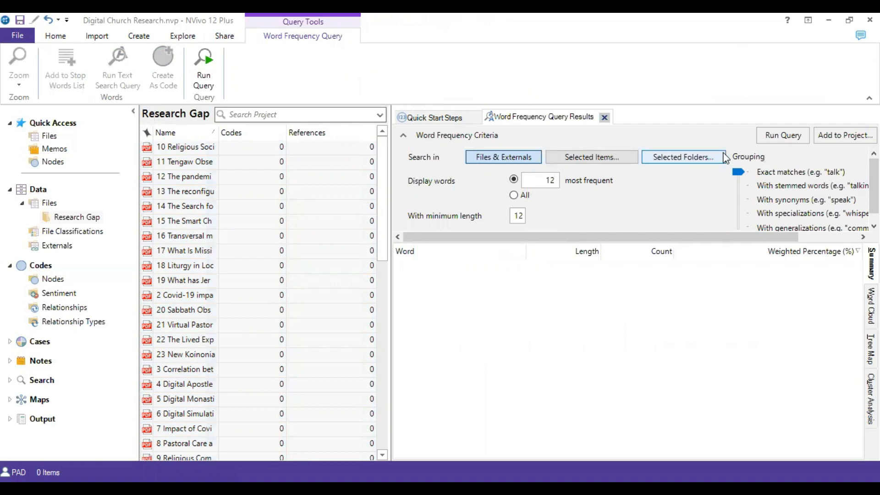
left_click(775, 136)
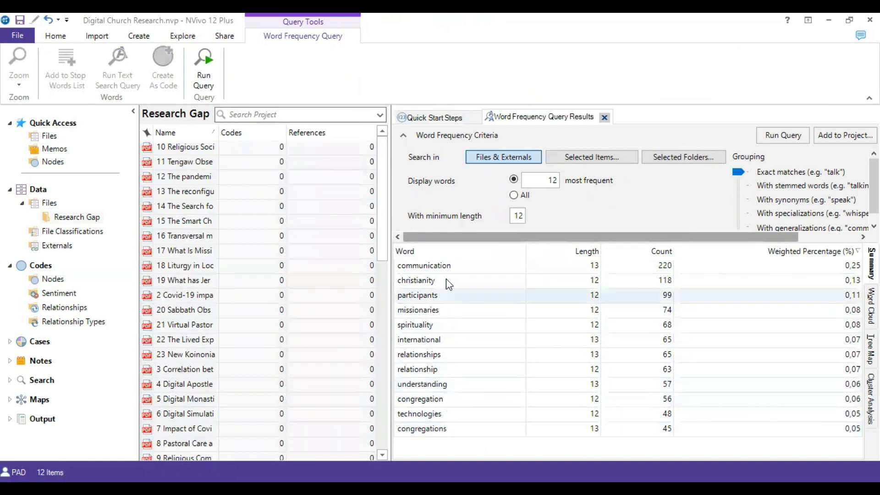
Add "international" to the stop words list and rerun the word frequency query.
right_click(425, 345)
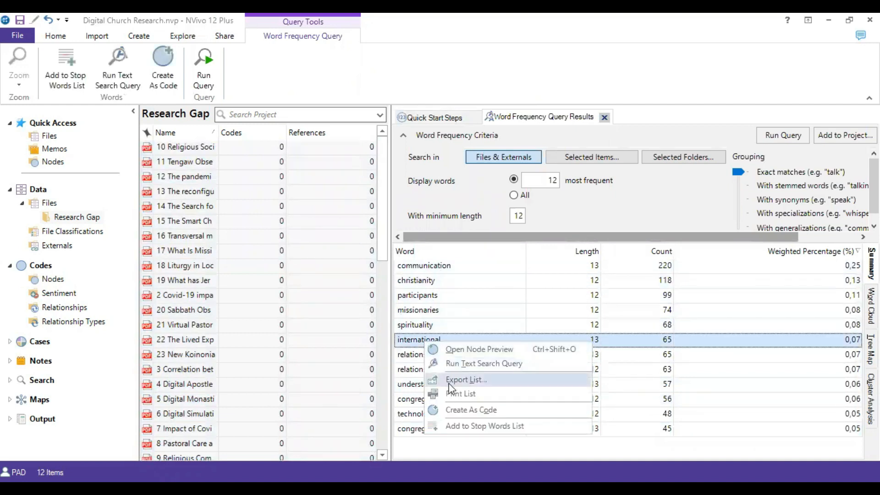
left_click(461, 425)
left_click(453, 321)
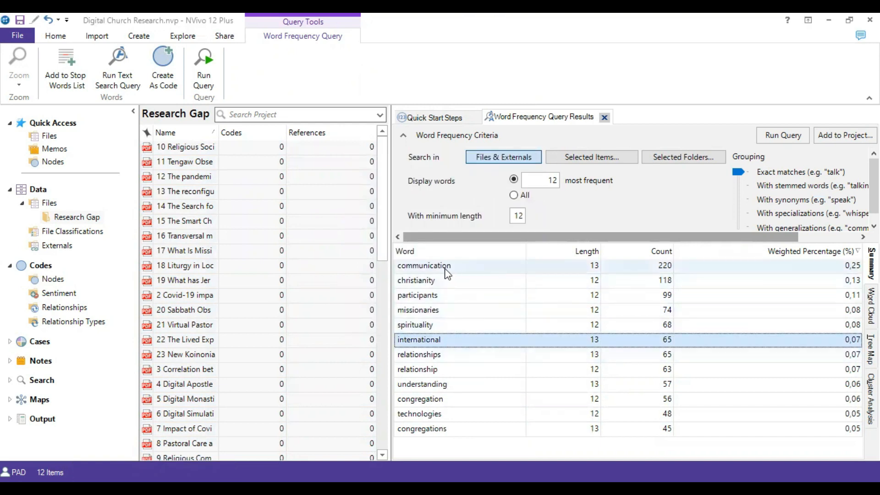
left_click(447, 270)
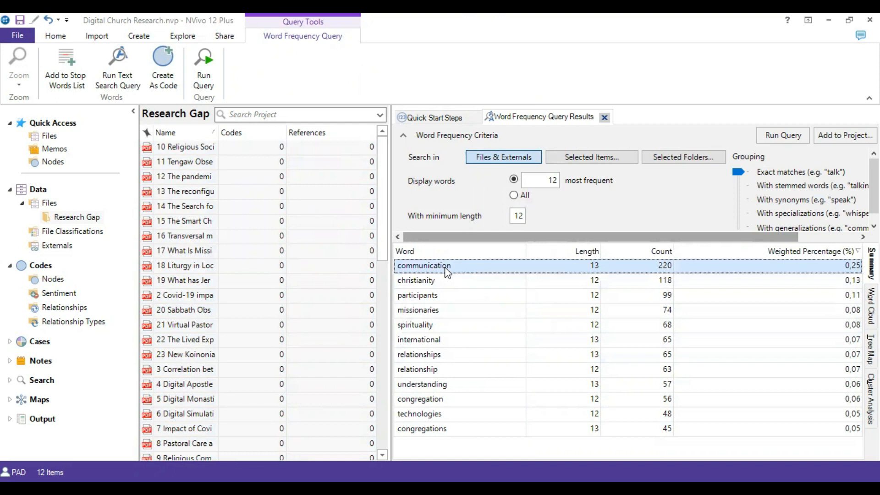
left_click(796, 138)
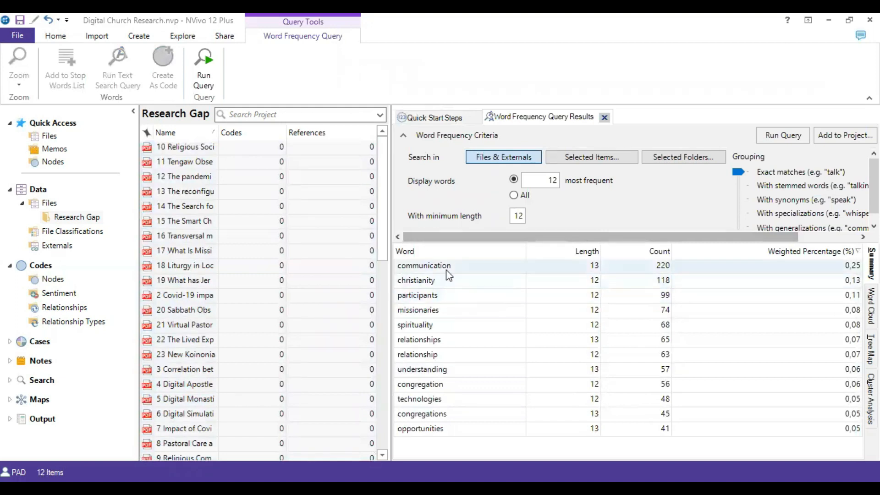
Create a code from the word "communication" under Cases, naming the new case "communication".
right_click(418, 272)
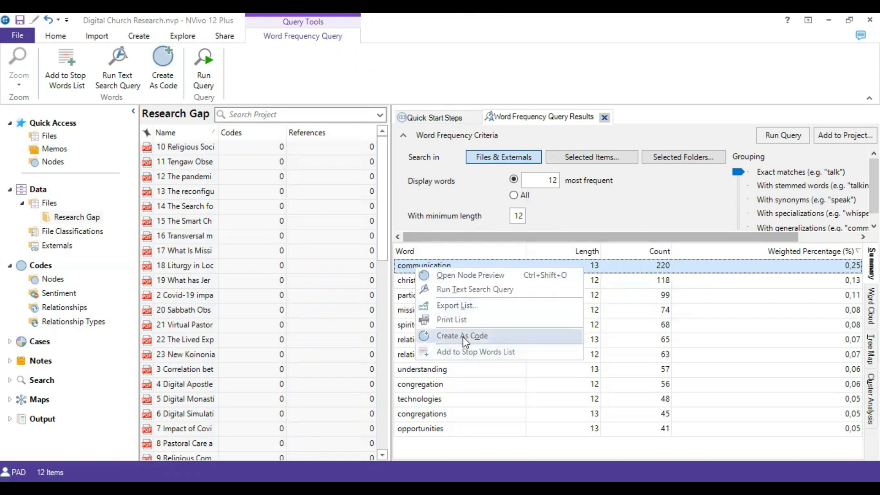
left_click(470, 327)
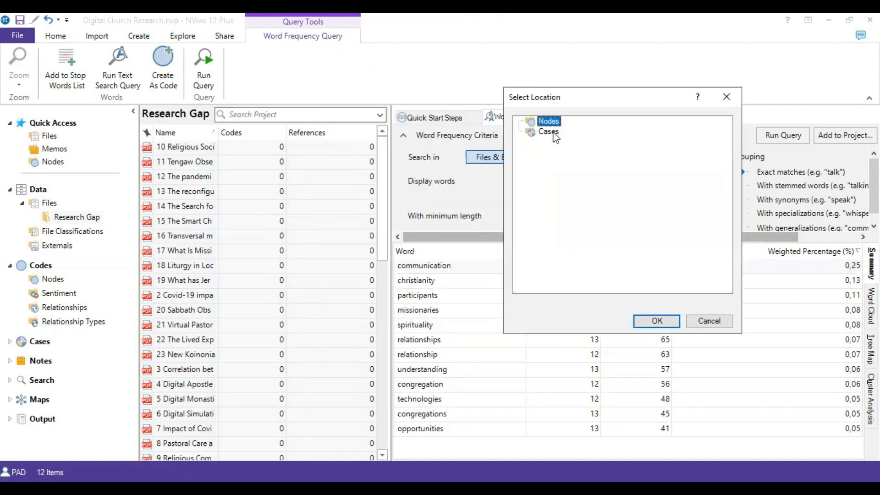
left_click(549, 132)
left_click(654, 325)
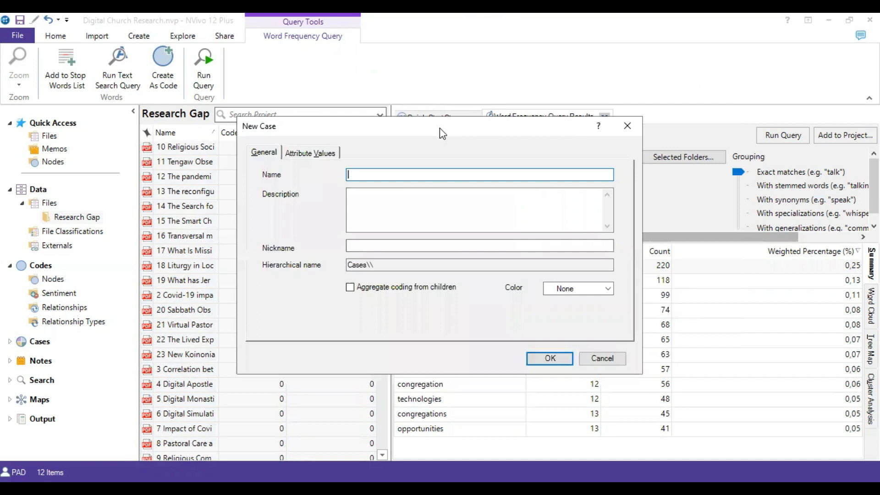
left_click_drag(439, 128, 481, 290)
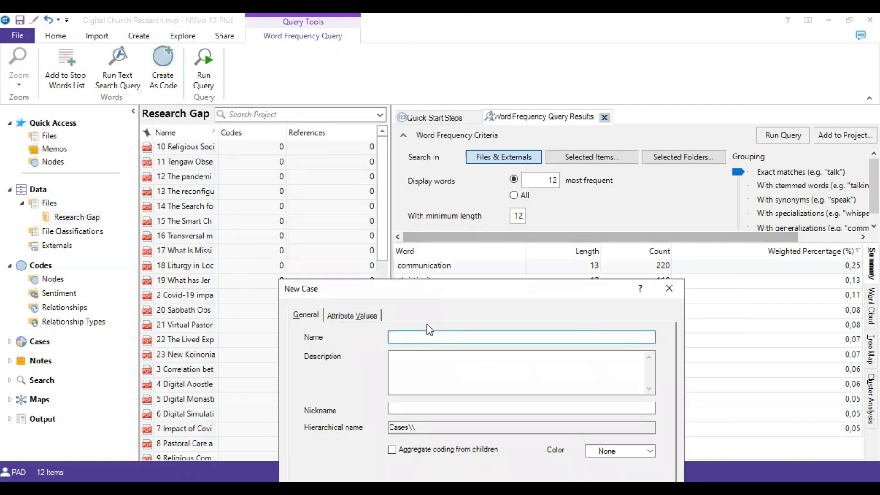
type("communication")
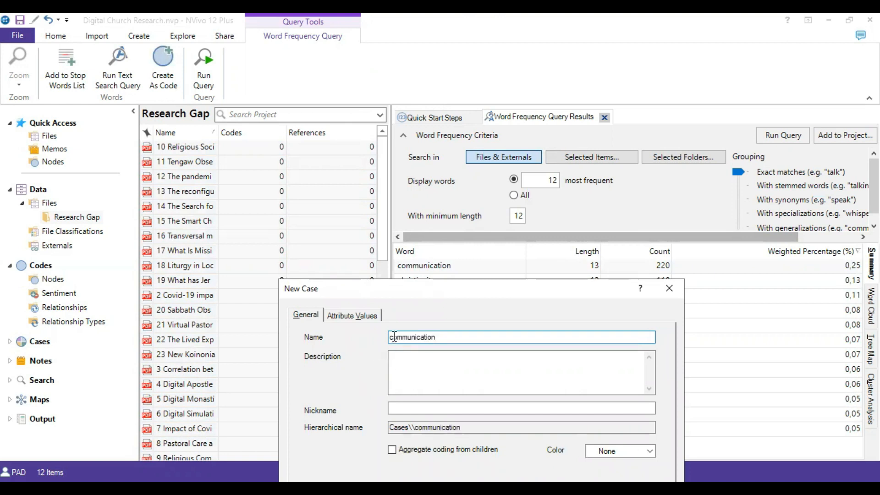
left_click_drag(543, 292, 541, 179)
left_click(591, 403)
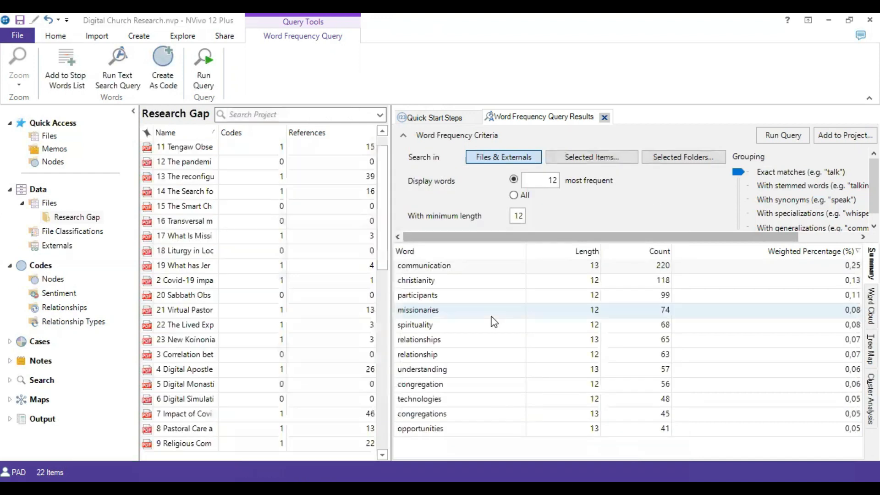
Create a code from the word "christianity" under Cases, naming the new case "Christianity".
right_click(422, 285)
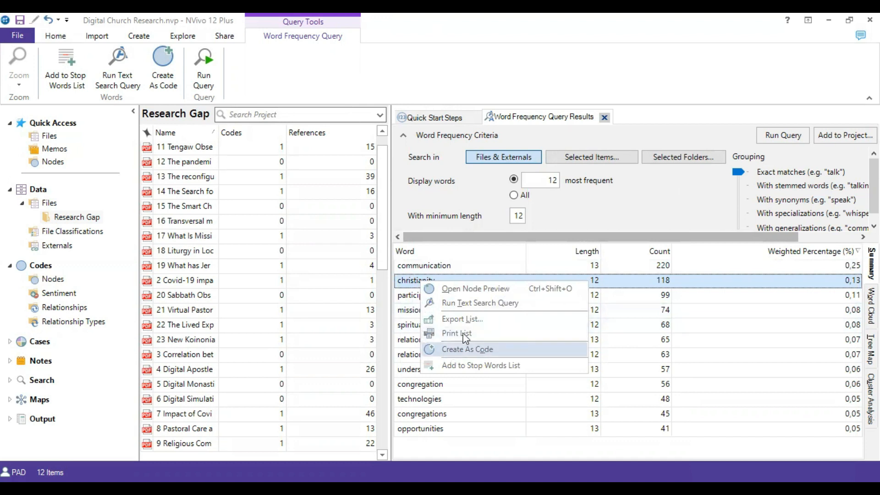
left_click(453, 349)
left_click(369, 154)
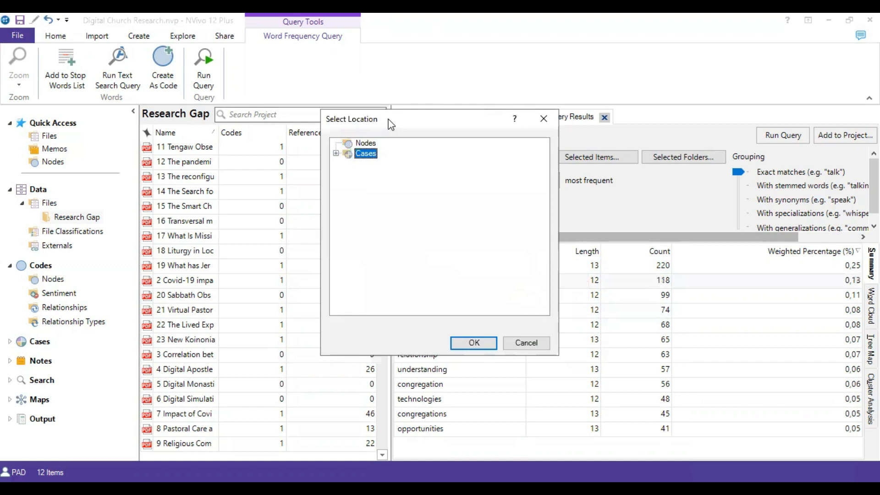
left_click_drag(391, 122, 585, 79)
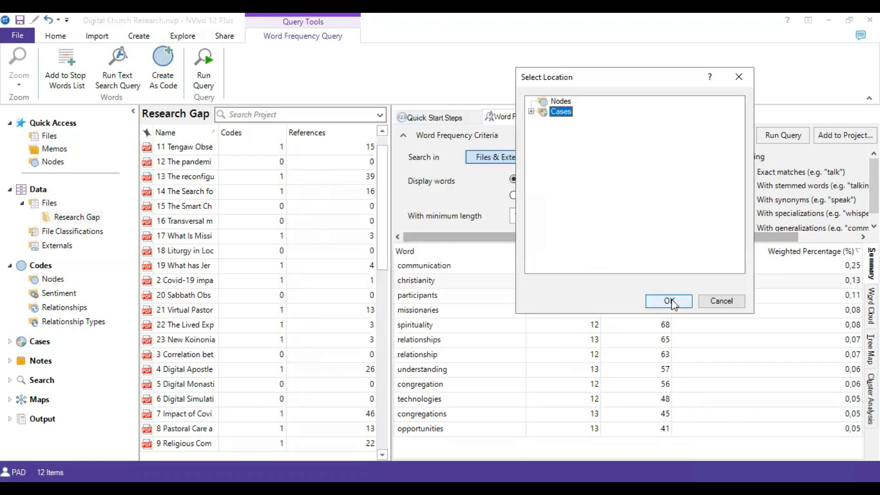
key("Return")
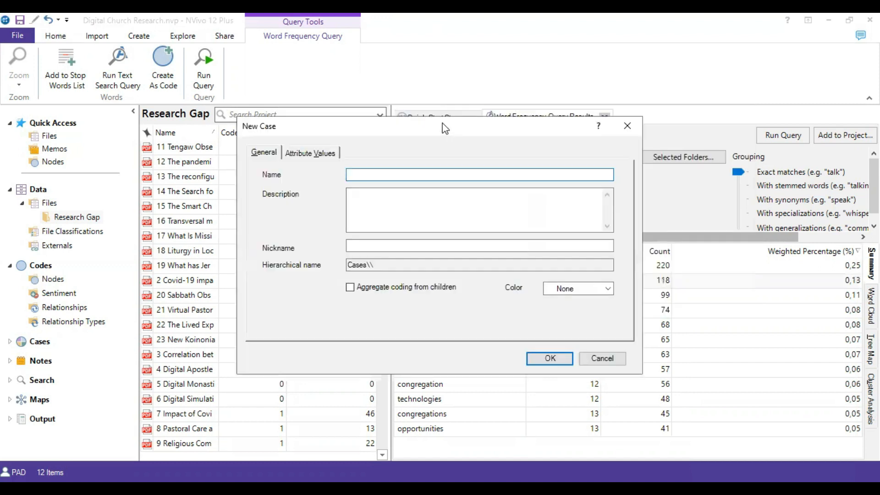
type("Christianity")
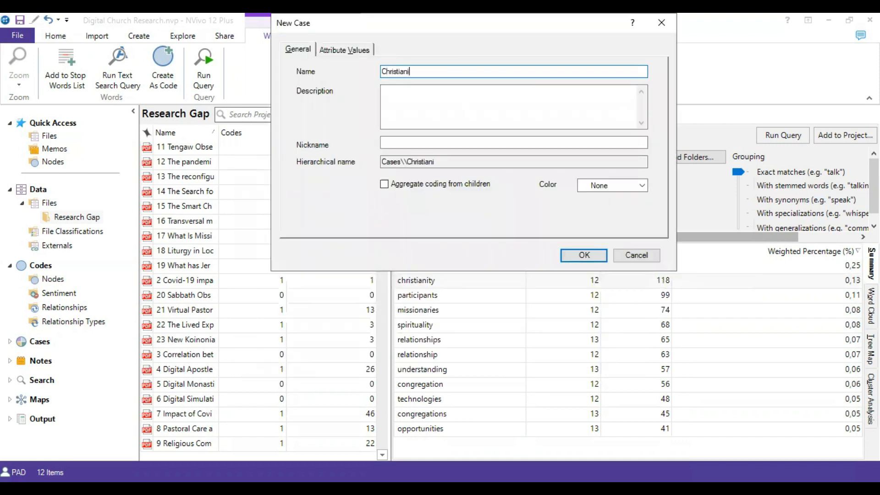
left_click(584, 255)
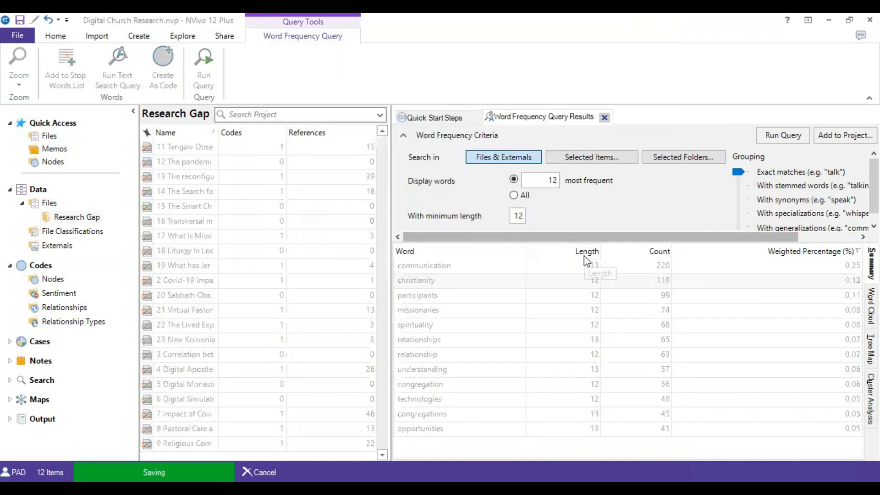
Create a code from the word "participants" under Cases, naming the new case "Participants".
right_click(431, 297)
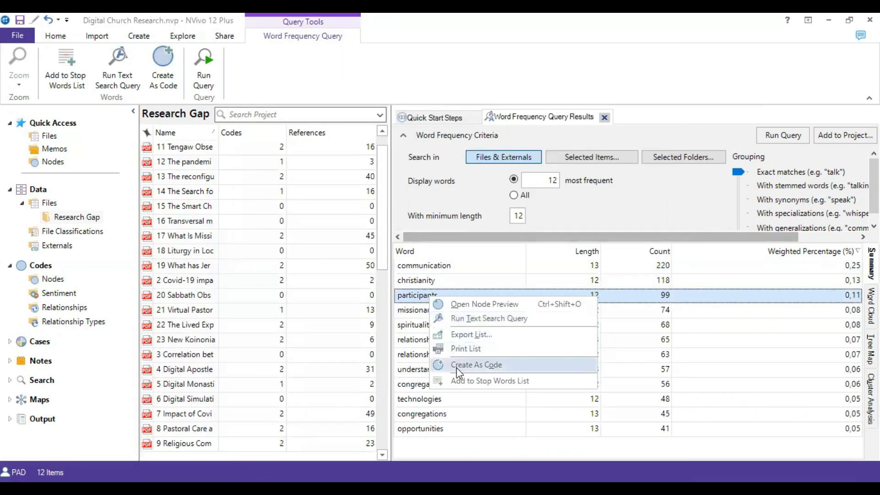
left_click(459, 372)
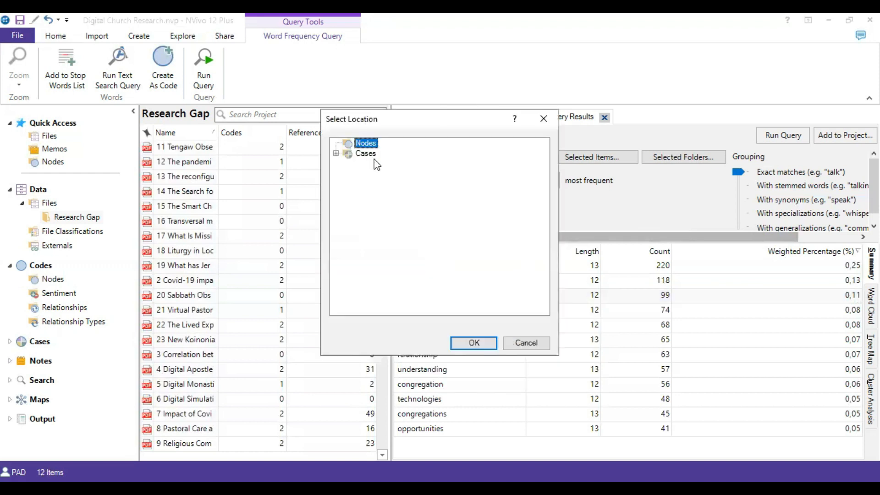
left_click(369, 154)
left_click(473, 347)
type("Par")
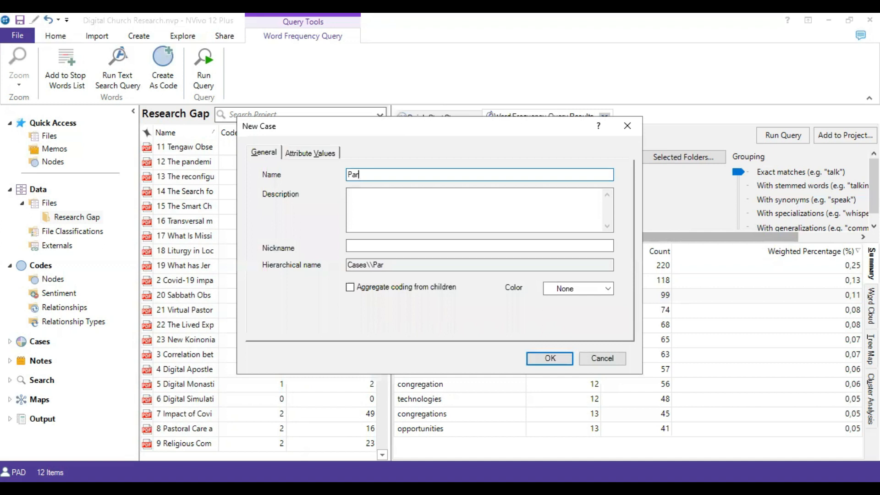
type("ticipants")
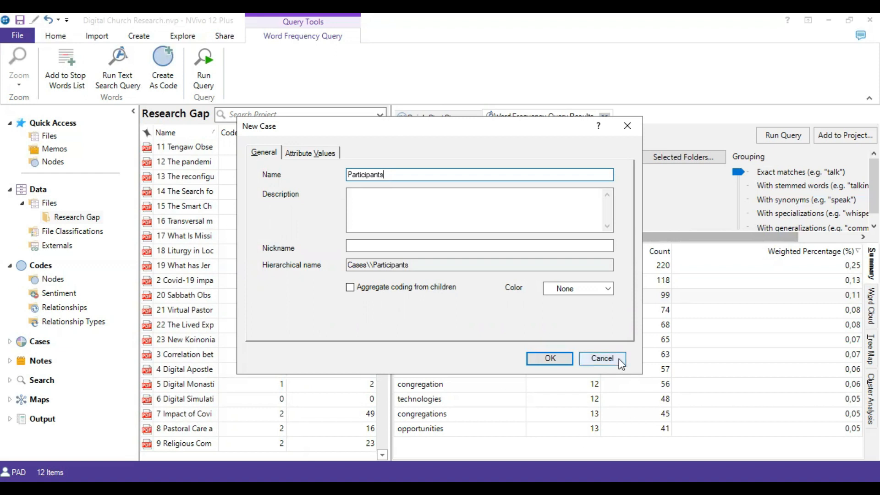
left_click(563, 359)
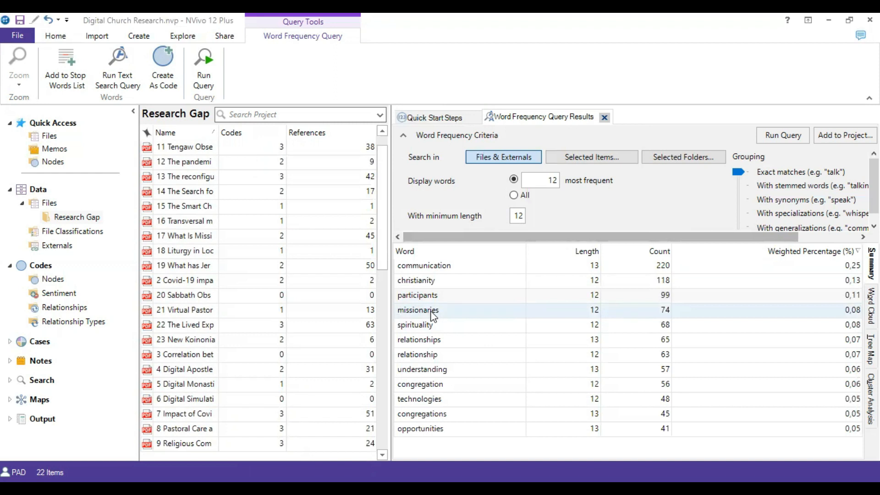
Create a code from the word "missionaries" under Cases, naming the new case "Missionaries".
right_click(431, 314)
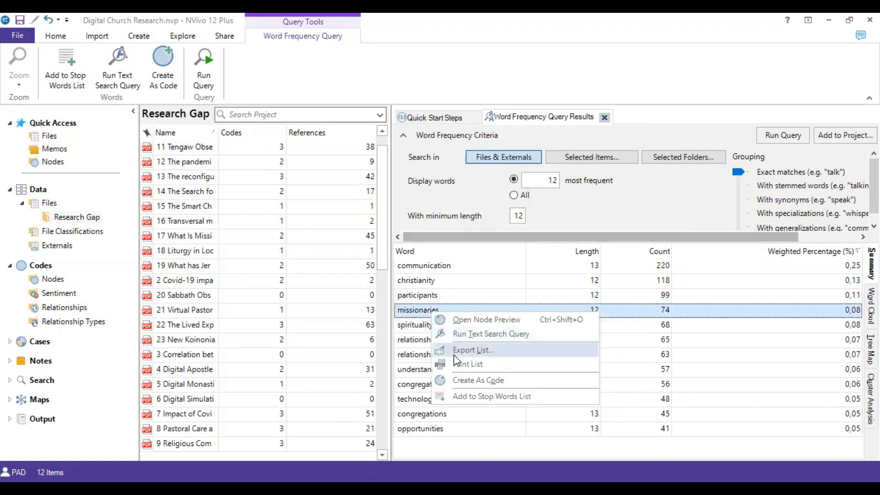
left_click(467, 380)
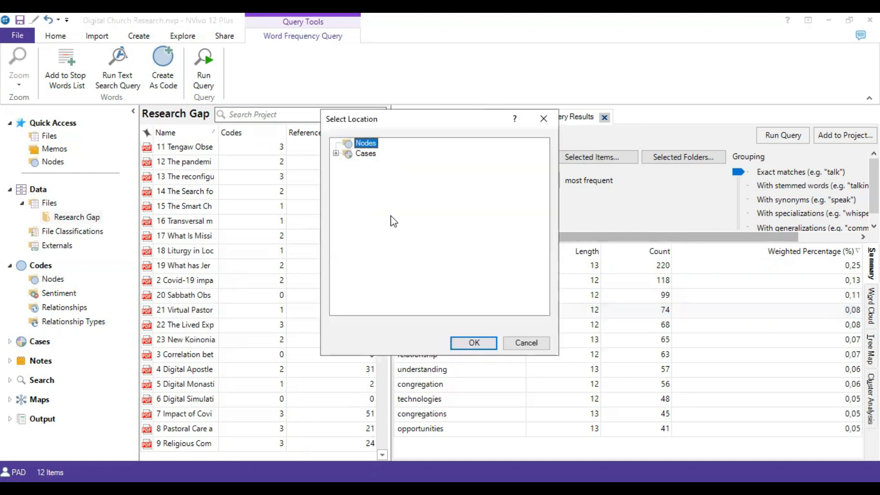
left_click(372, 154)
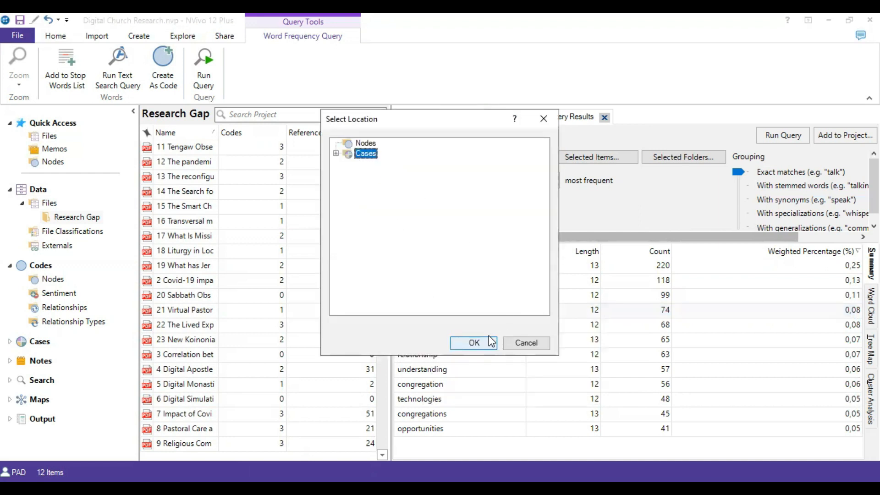
left_click(474, 344)
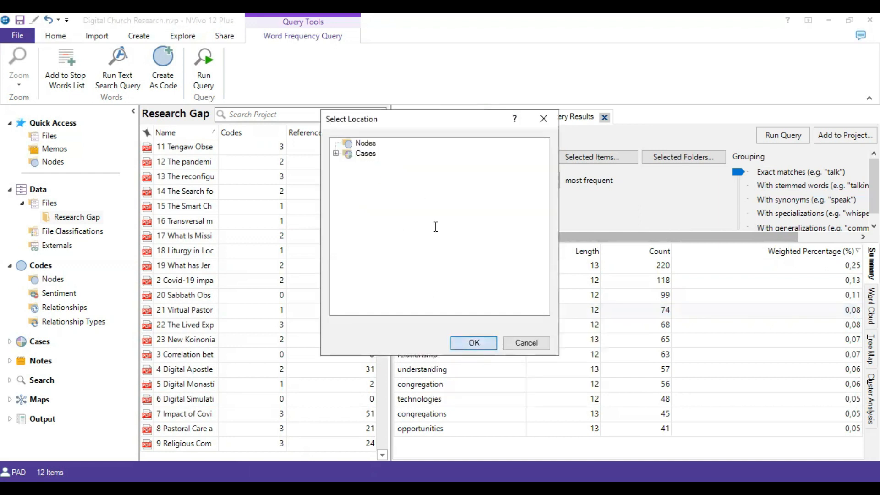
type("Miss")
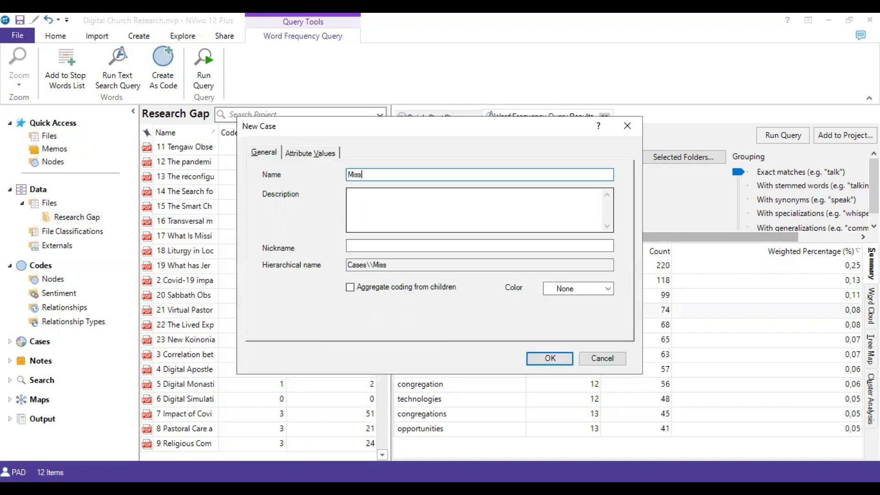
type("ionaries")
left_click(544, 357)
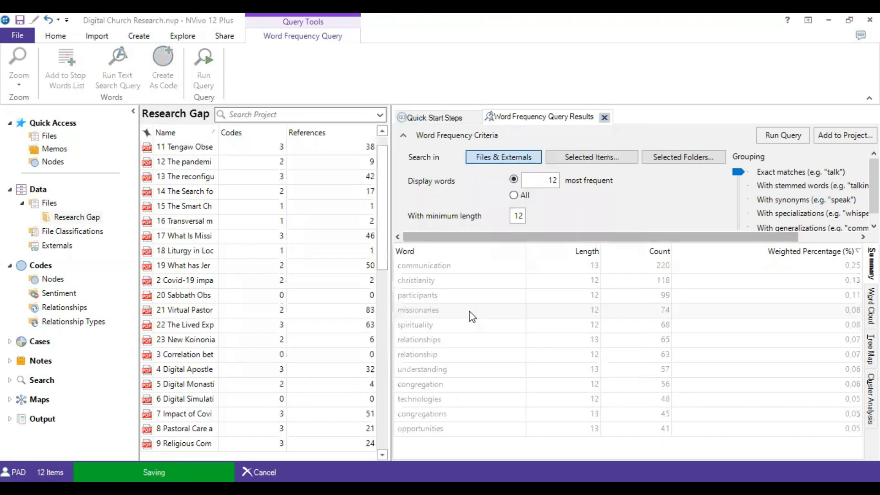
Create a code from the word "spirituality" under Cases, naming the new case "Spirituality".
right_click(429, 326)
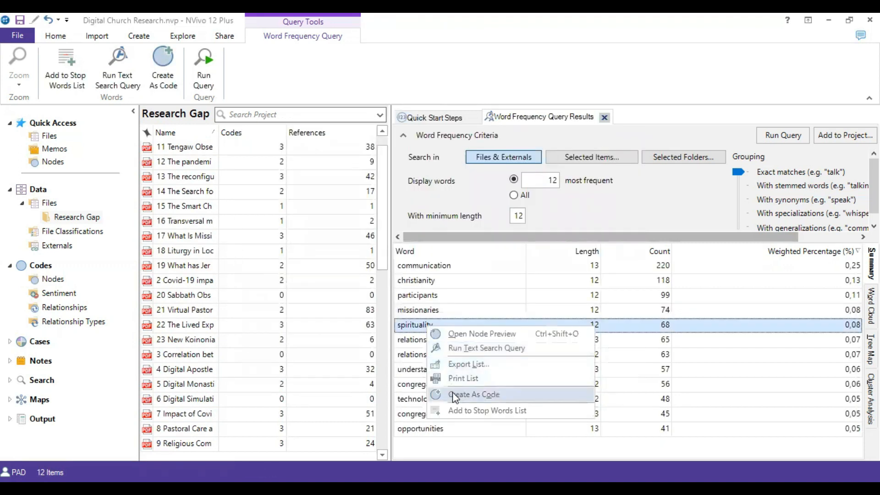
left_click(452, 394)
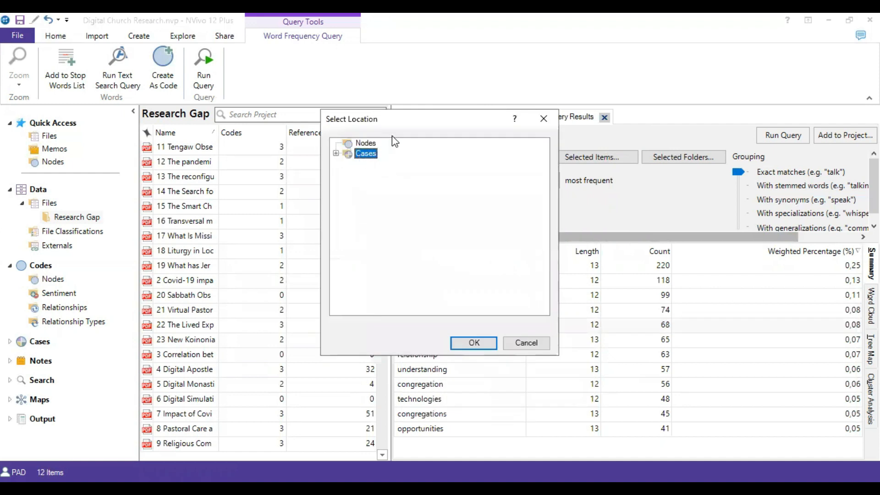
left_click(476, 344)
type("Spirityality")
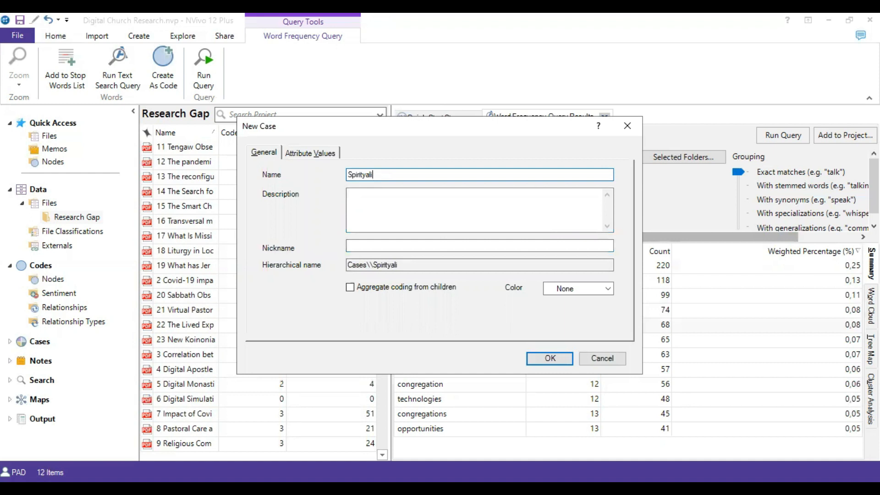
key("Left")
key("Left")
key("Left")
key("Left")
key("Left")
key("BackSpace")
type("u")
left_click(557, 357)
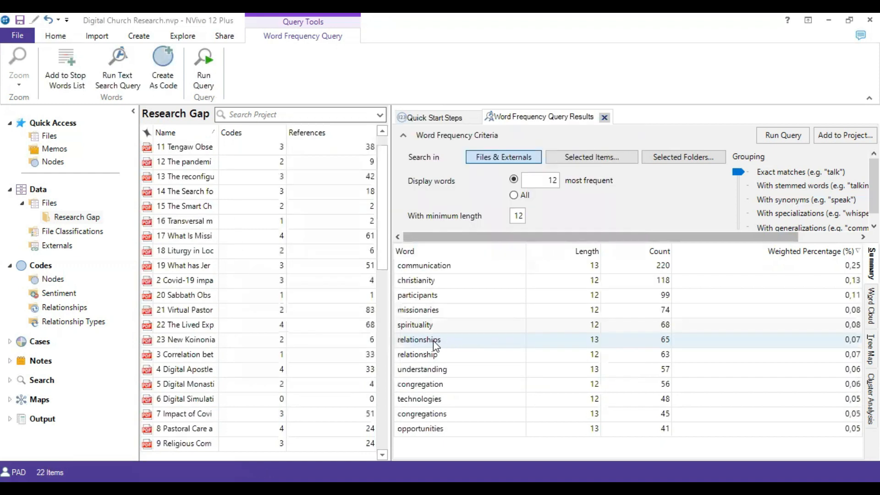
Create a code from the word "relationship" under Cases, naming the new case "relationship".
right_click(432, 357)
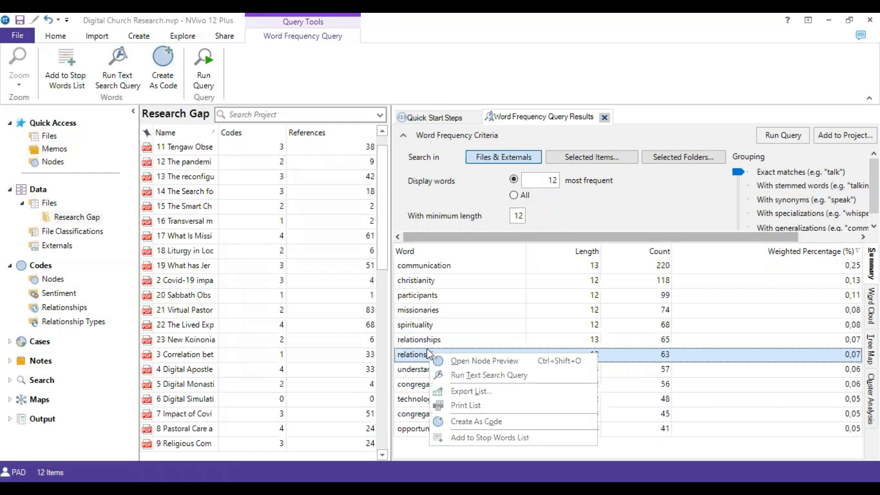
left_click(467, 422)
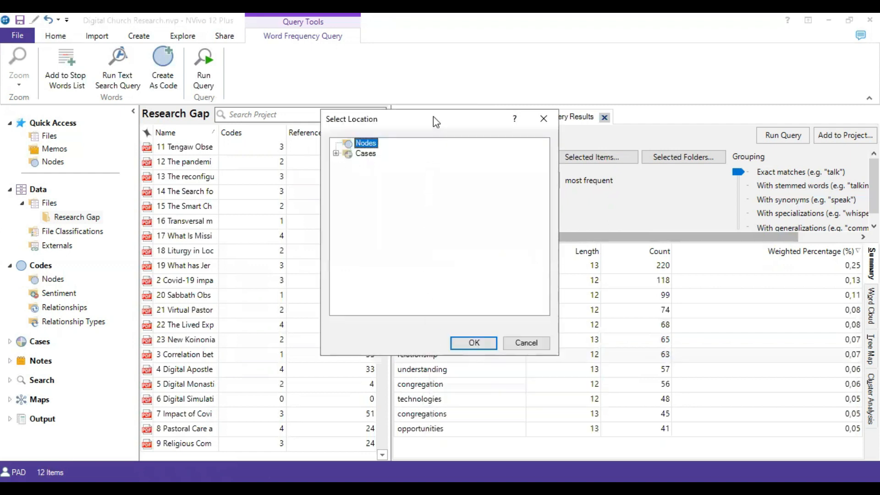
left_click(365, 154)
left_click(474, 343)
type("re")
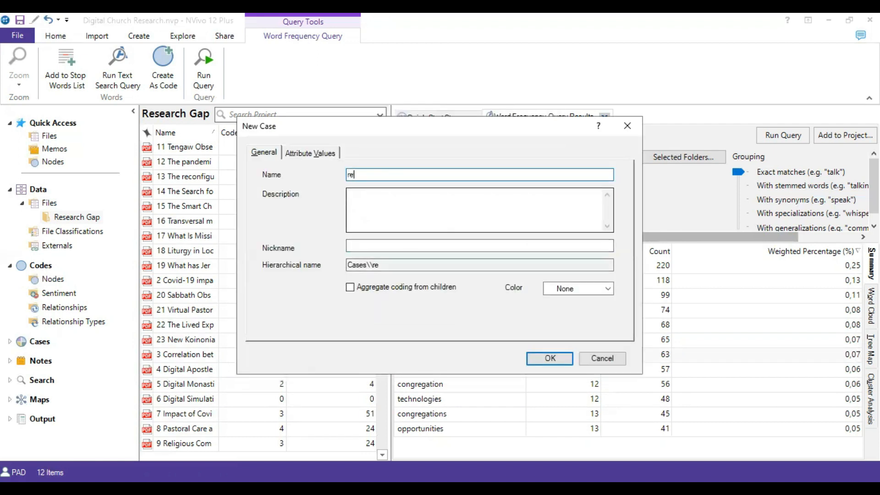
type("altionship")
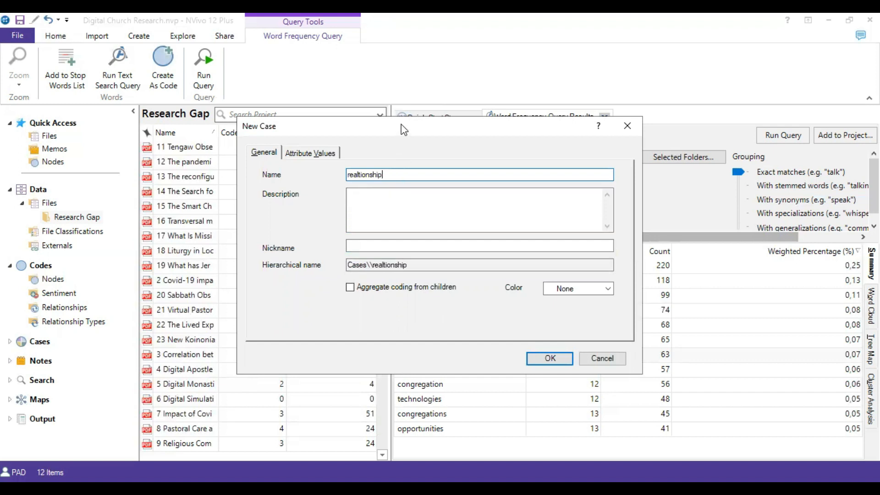
left_click_drag(401, 125, 398, 67)
left_click(352, 117)
type("l")
left_click(356, 116)
key("BackSpace")
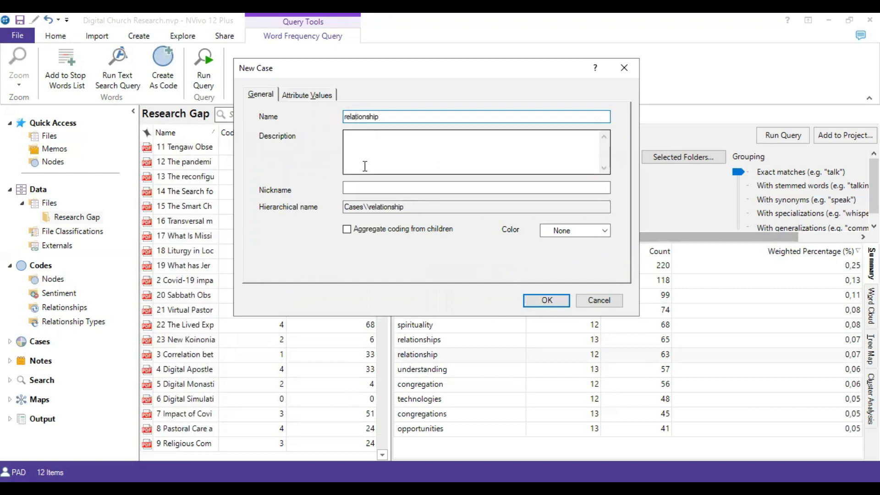
left_click(533, 303)
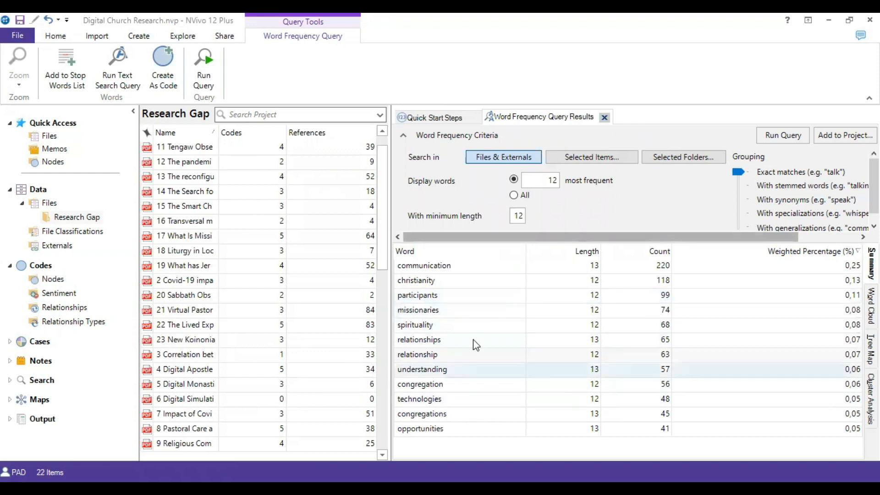
Start a Matrix Coding query and add all files in the Research Gap folder as its rows.
left_click(183, 37)
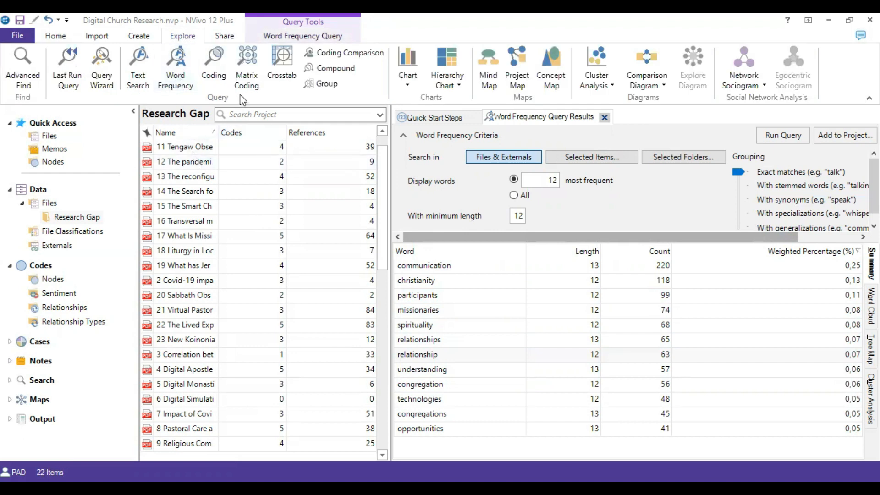
left_click(251, 63)
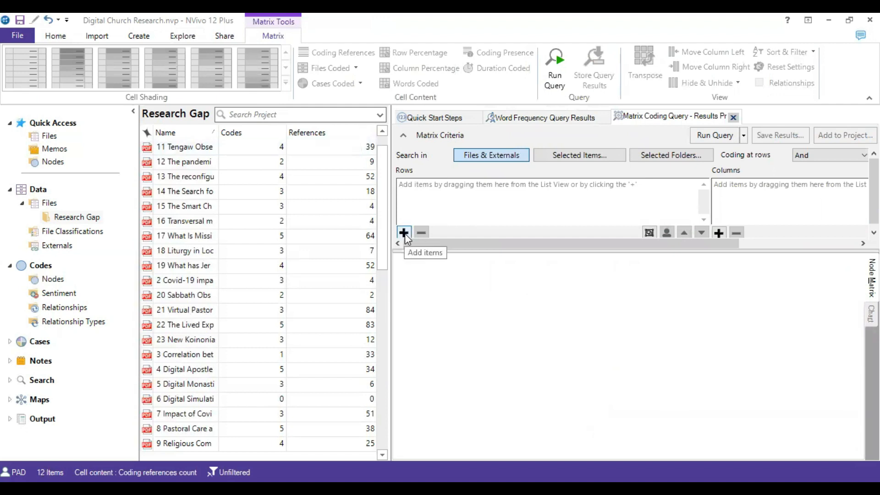
left_click(405, 232)
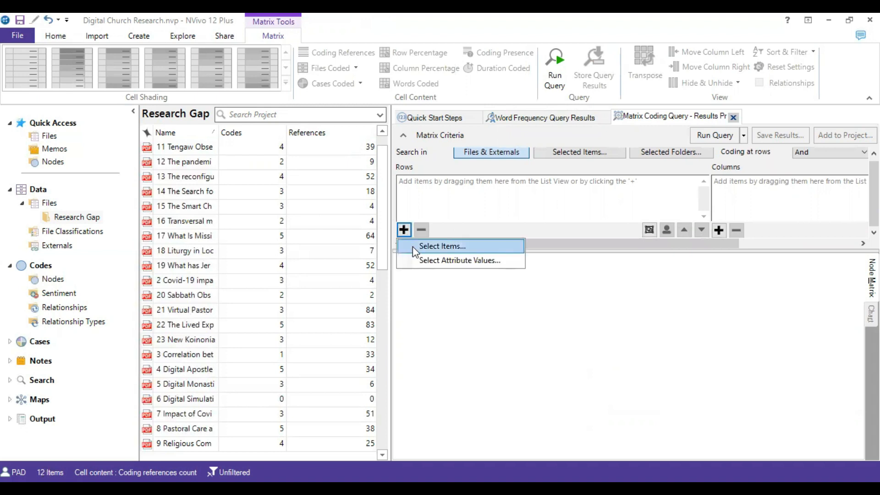
left_click(440, 246)
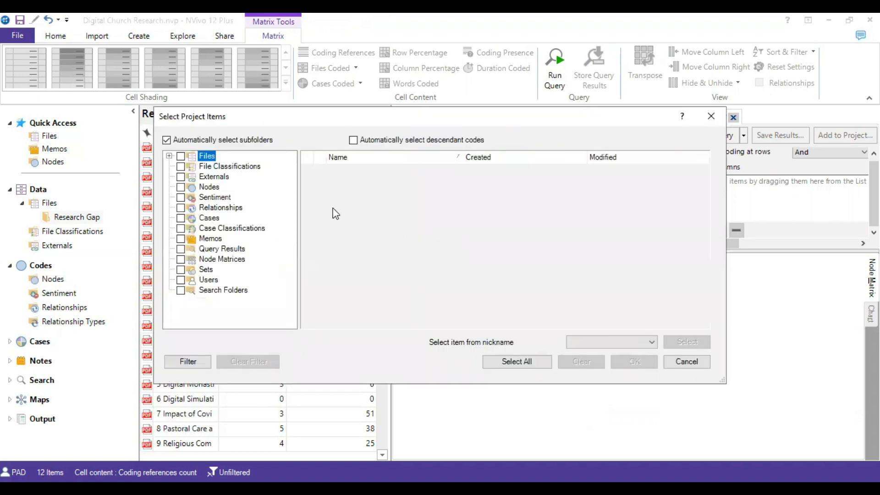
left_click(169, 157)
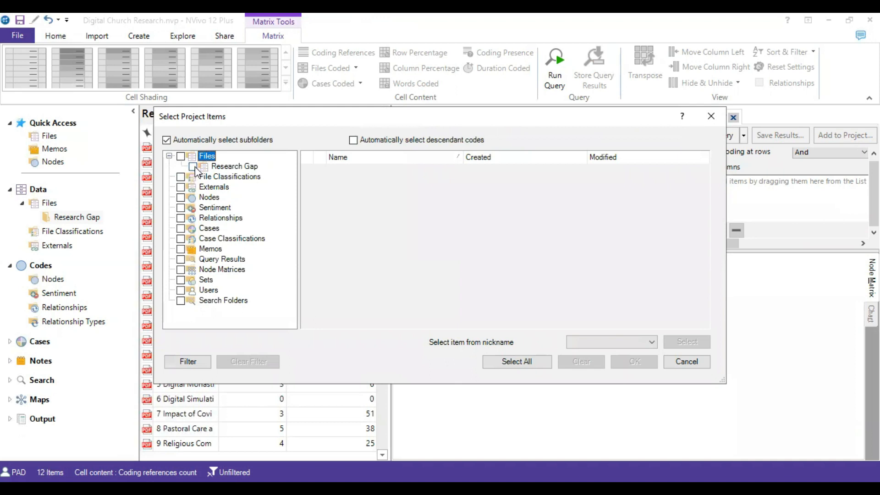
left_click(193, 166)
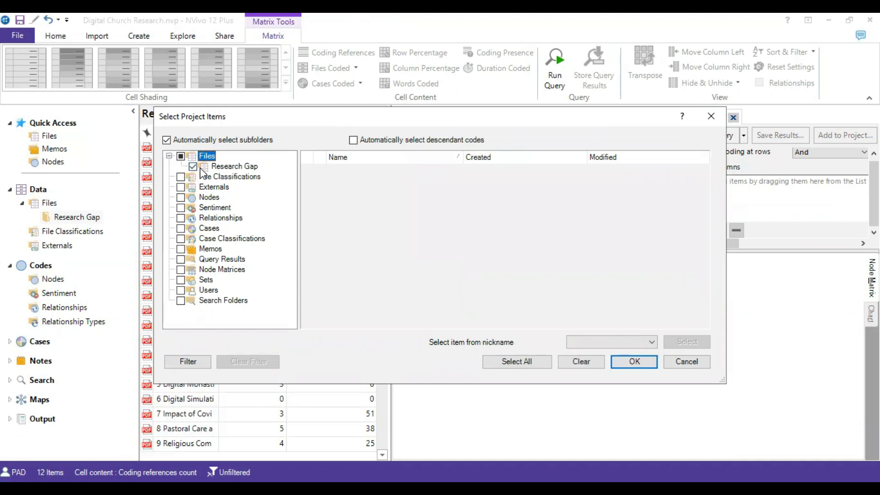
left_click(635, 362)
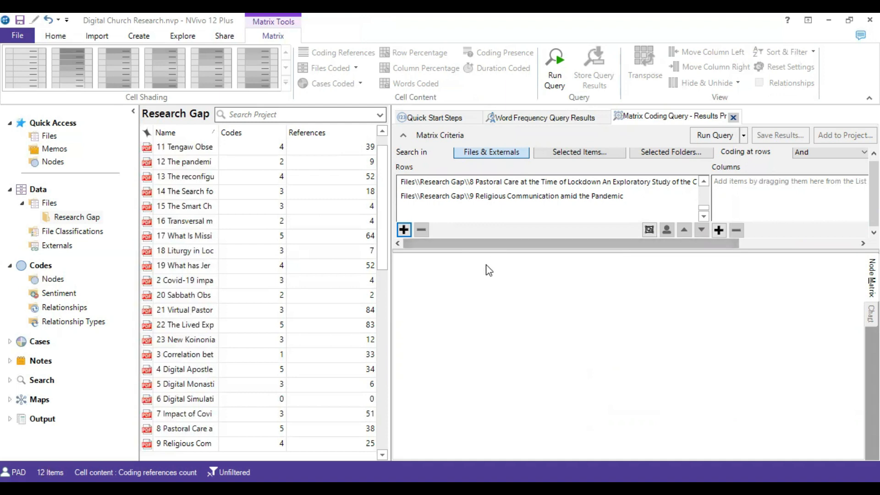
Add all the cases as columns of the matrix coding query and run it on Files & Externals.
left_click(718, 230)
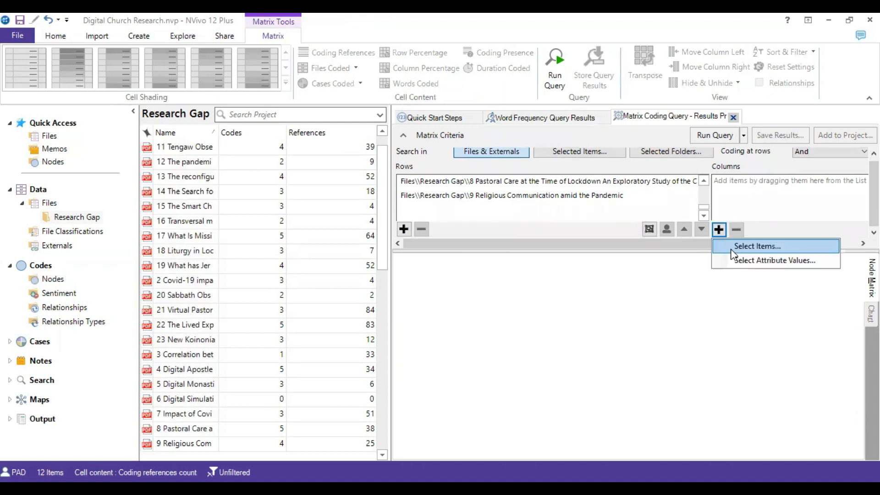
left_click(732, 251)
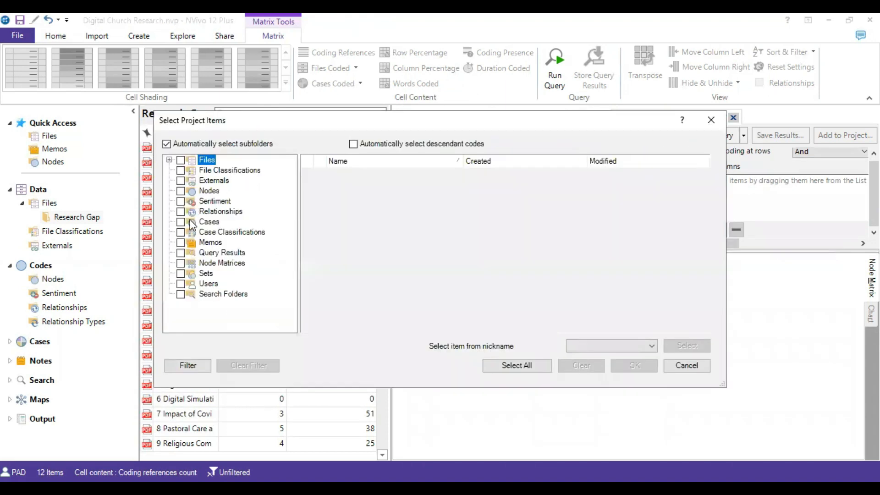
left_click(204, 221)
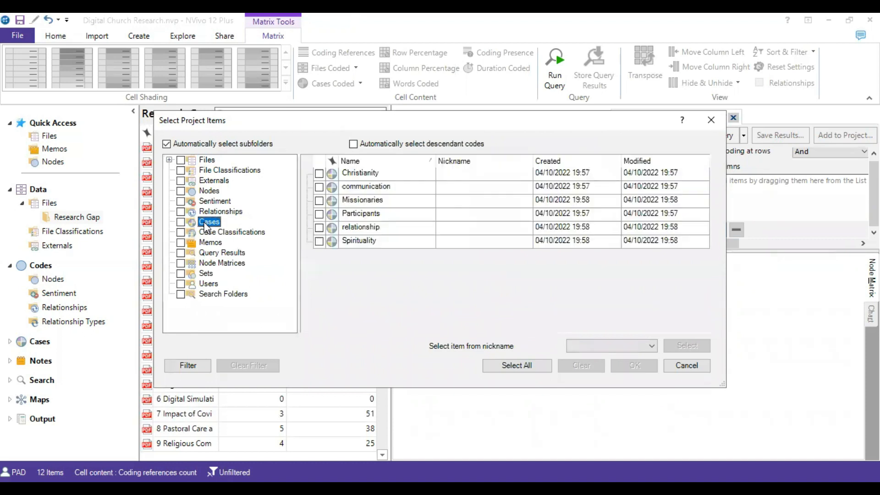
left_click(181, 221)
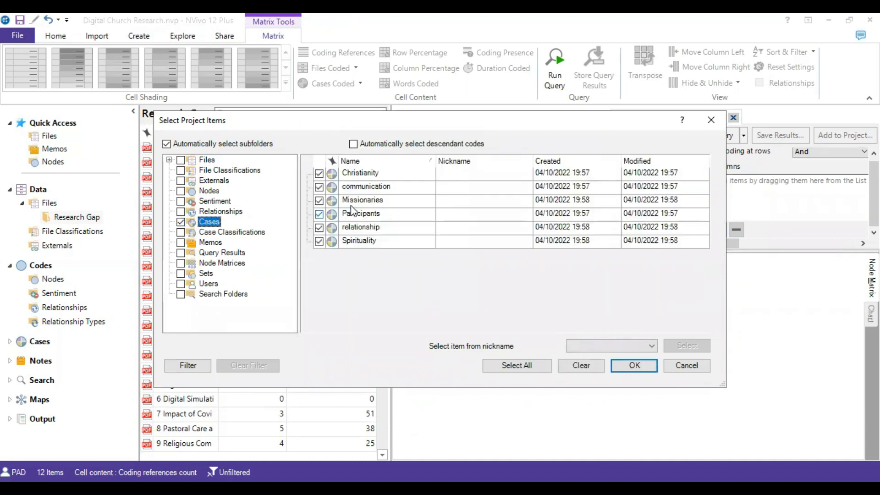
left_click(635, 366)
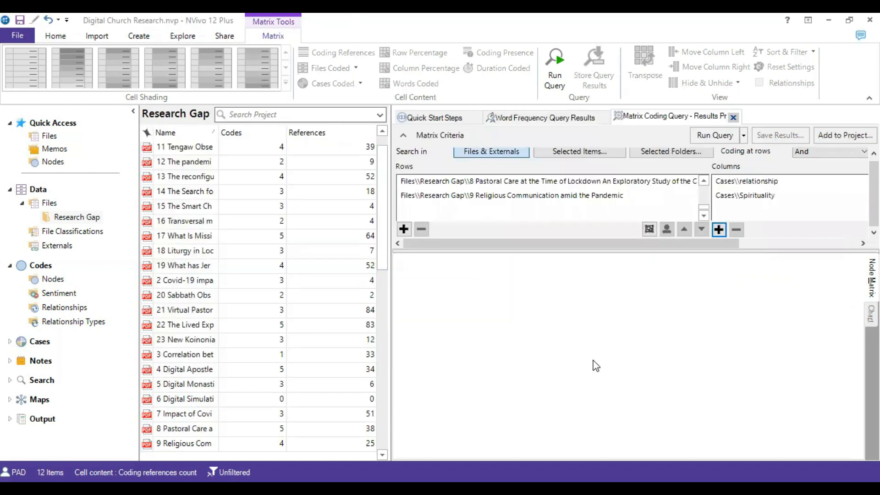
left_click(718, 138)
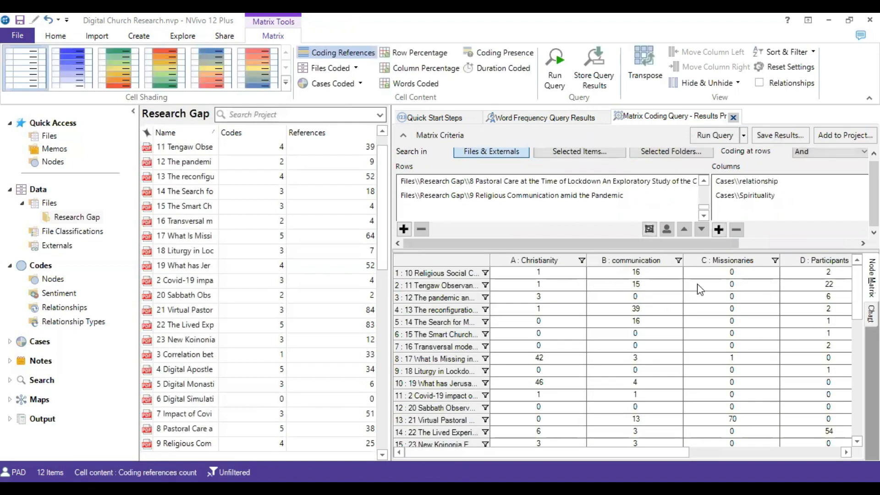
mouse_move(564, 456)
left_mouse_down()
mouse_move(723, 455)
mouse_move(567, 455)
left_mouse_up()
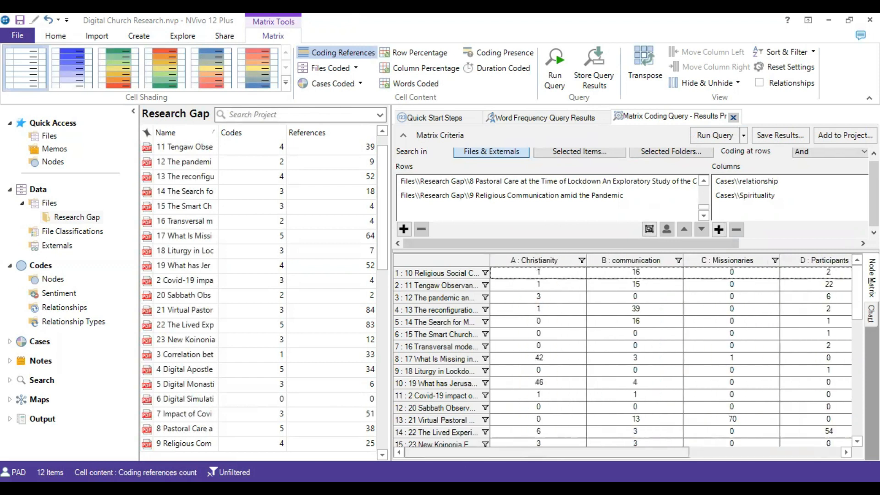
Shade the cells of the matrix coding results with the blue color scale.
scroll(547, 385, "down", 2)
scroll(547, 385, "up", 2)
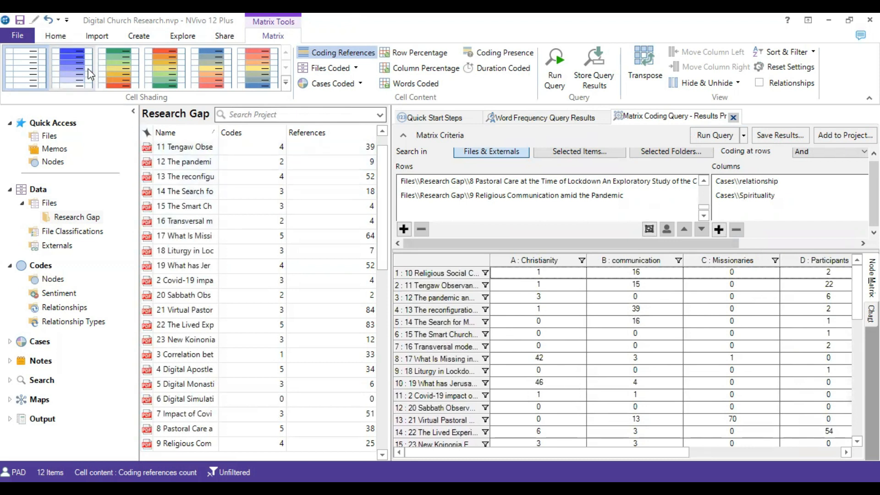
left_click(75, 65)
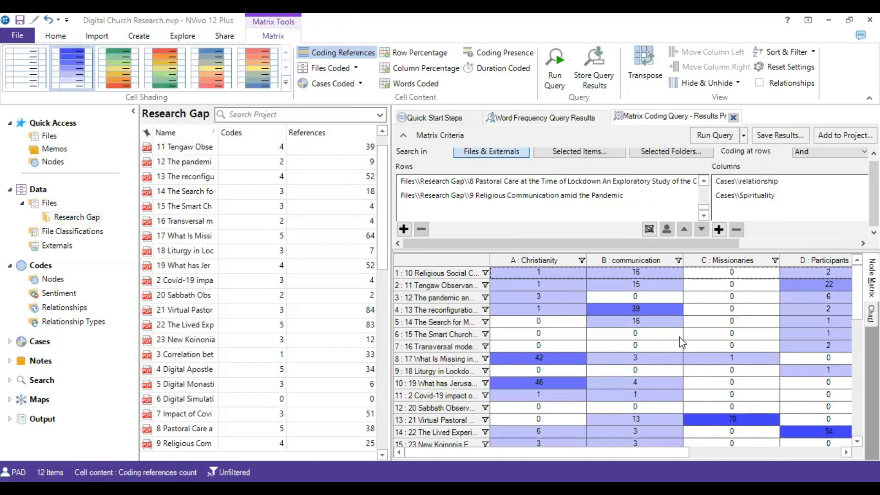
Examine the coding reference counts for the Christianity, communication, Missionaries and Participants cases across the files.
scroll(680, 336, "down", 5)
scroll(731, 348, "up", 5)
scroll(749, 308, "down", 4)
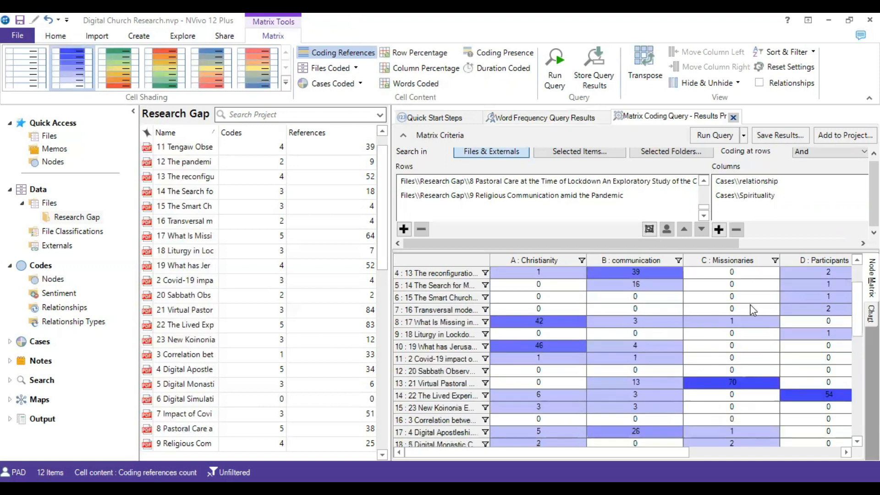
scroll(752, 339, "up", 4)
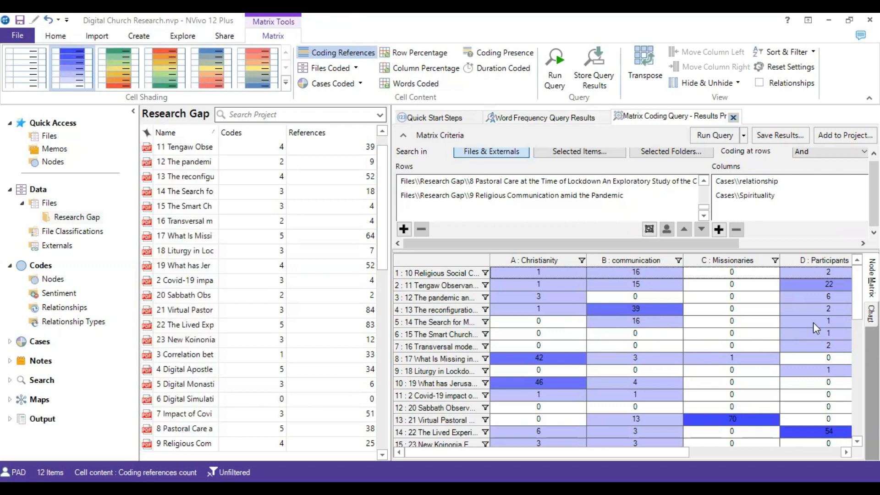
scroll(815, 337, "down", 5)
scroll(821, 361, "up", 5)
scroll(823, 321, "down", 4)
scroll(816, 343, "up", 4)
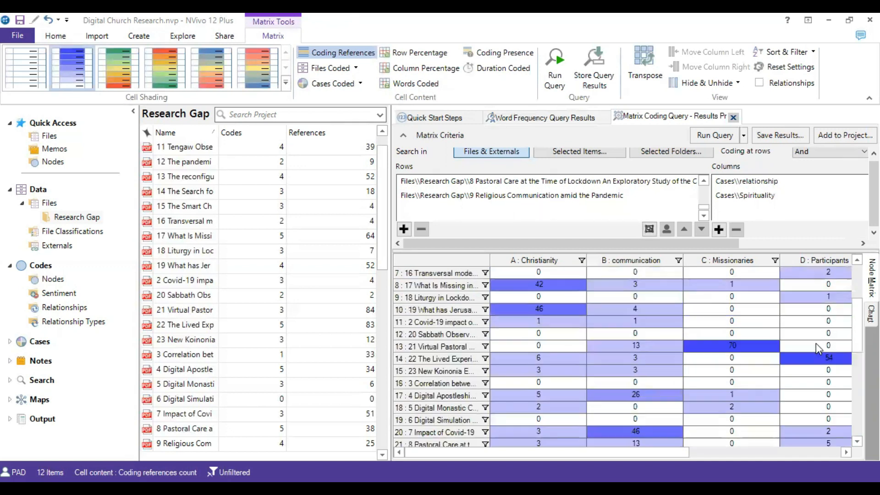
Compare the relationship and Spirituality columns with the other cases across all file rows of the shaded matrix.
left_click_drag(670, 453, 818, 451)
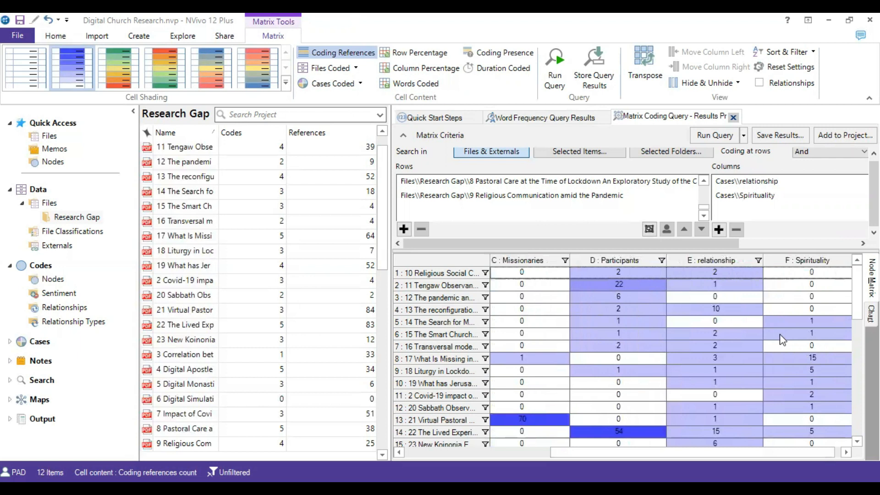
scroll(733, 288, "down", 3)
scroll(732, 307, "up", 3)
scroll(829, 292, "down", 3)
scroll(815, 368, "up", 3)
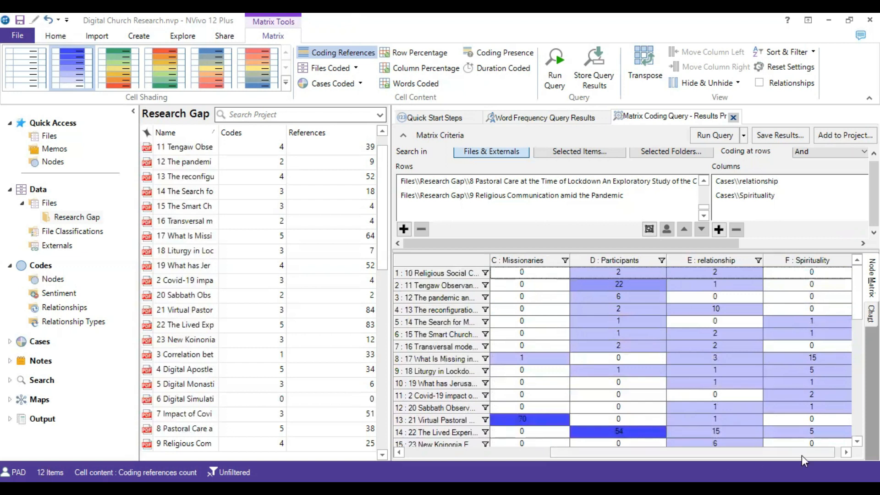
scroll(802, 456, "right", 1)
scroll(801, 456, "left", 5)
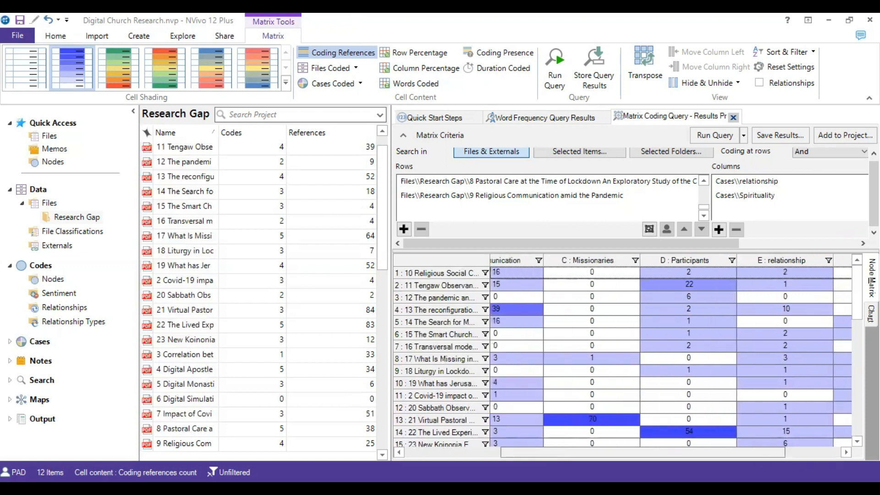
scroll(692, 303, "down", 5)
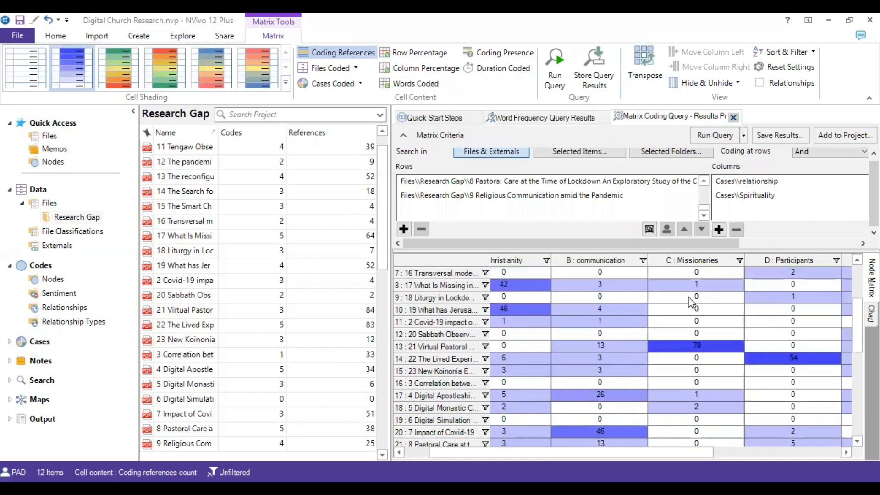
scroll(692, 302, "up", 5)
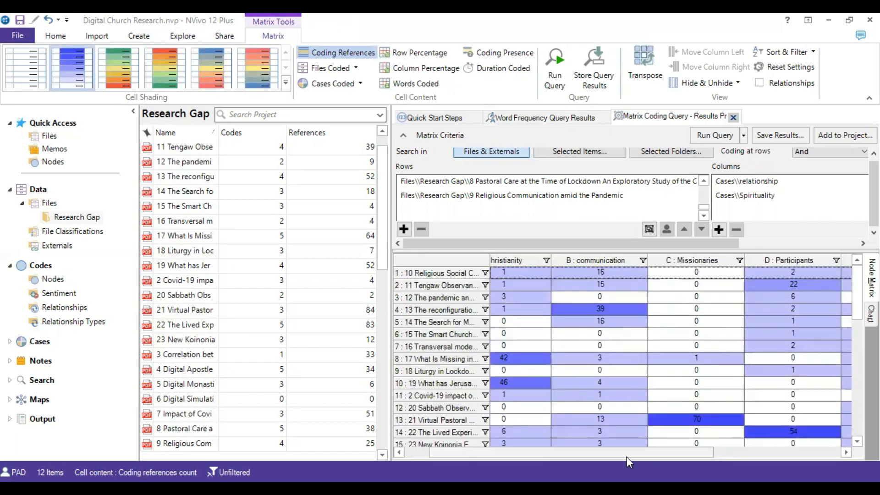
scroll(626, 457, "left", 3)
scroll(547, 345, "down", 2)
scroll(715, 347, "up", 2)
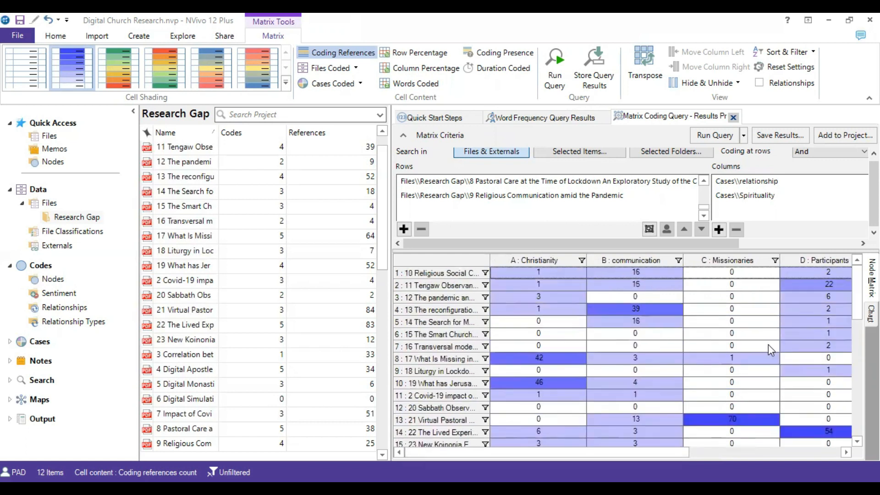
Shade the matrix cells with the green-yellow-red color scale and review the remaining case columns.
left_click(124, 70)
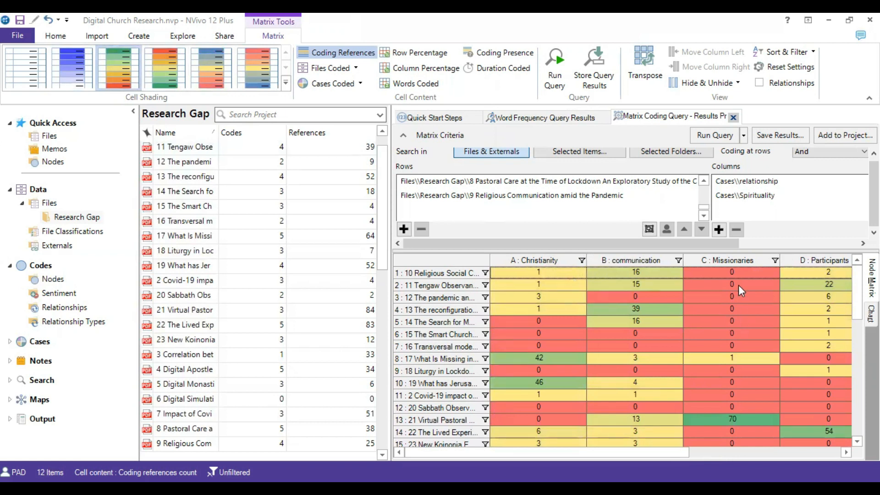
scroll(739, 285, "down", 3)
scroll(753, 337, "up", 3)
left_click_drag(620, 456, 733, 455)
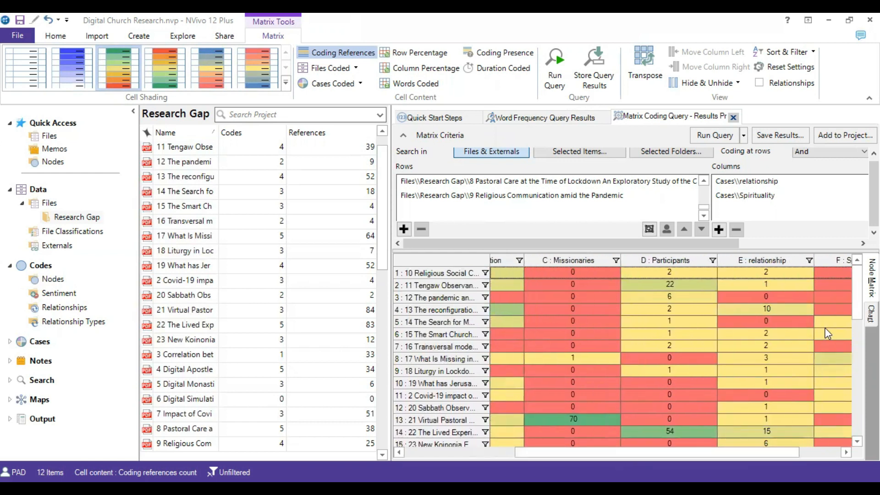
View the matrix coding results as a 3D chart and tilt it to inspect the columns for each case.
left_click(871, 314)
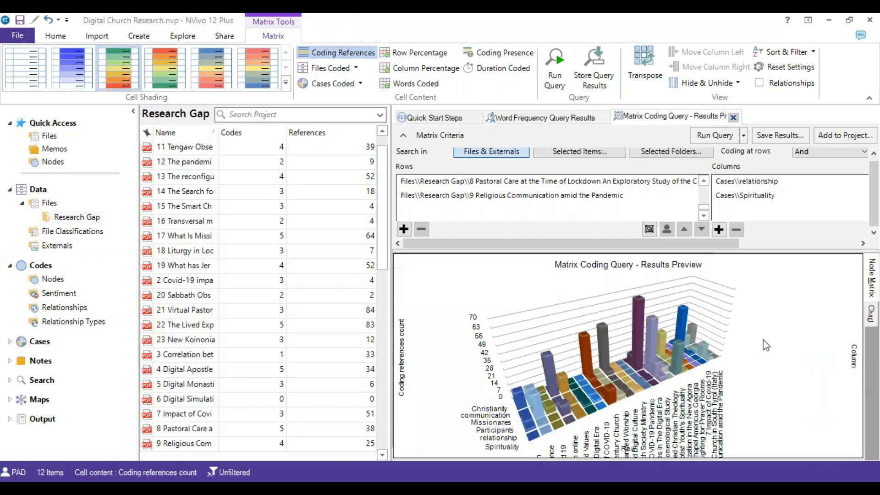
left_click_drag(762, 342, 760, 314)
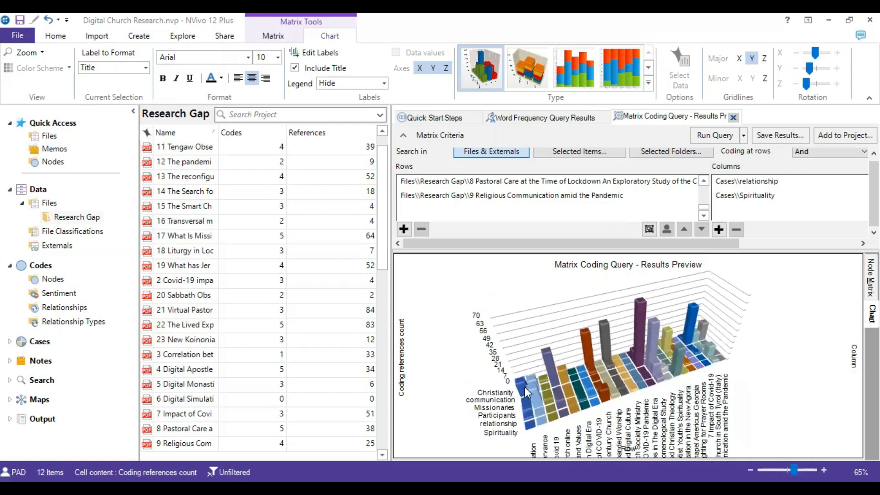
mouse_move(518, 380)
Return to the node matrix and shade its cells with the blue color scale.
left_click(872, 279)
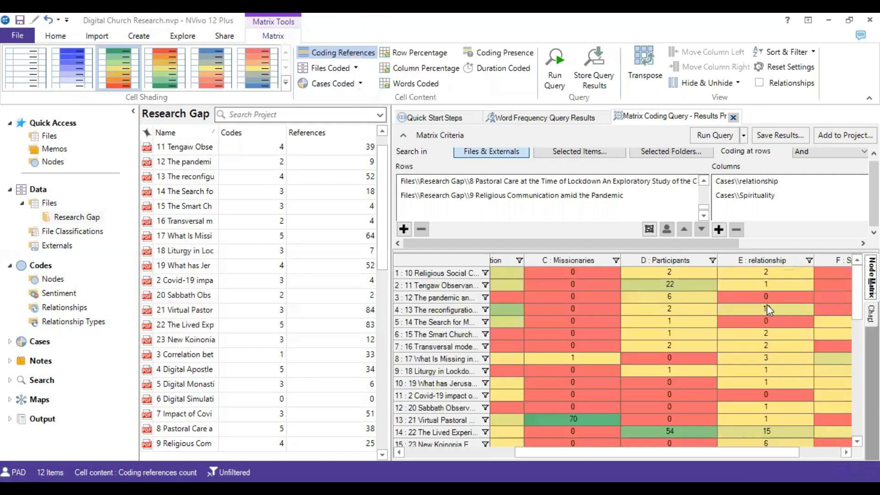
left_click(79, 77)
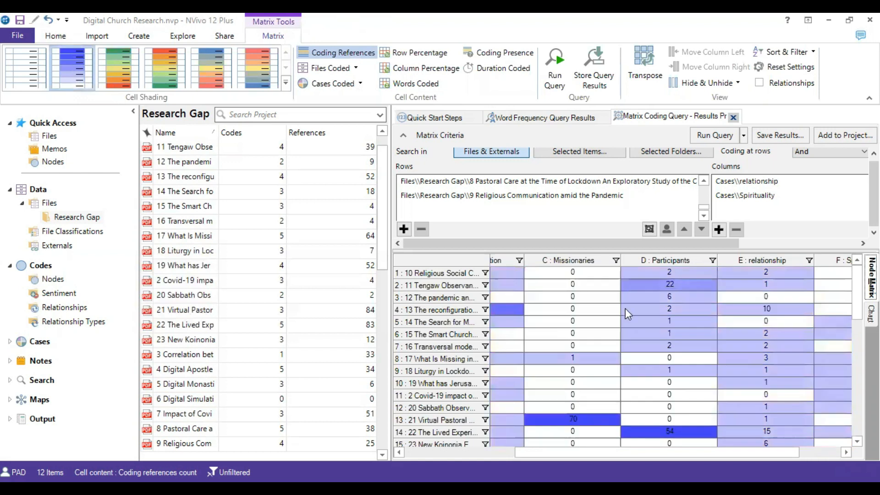
left_click_drag(671, 453, 712, 455)
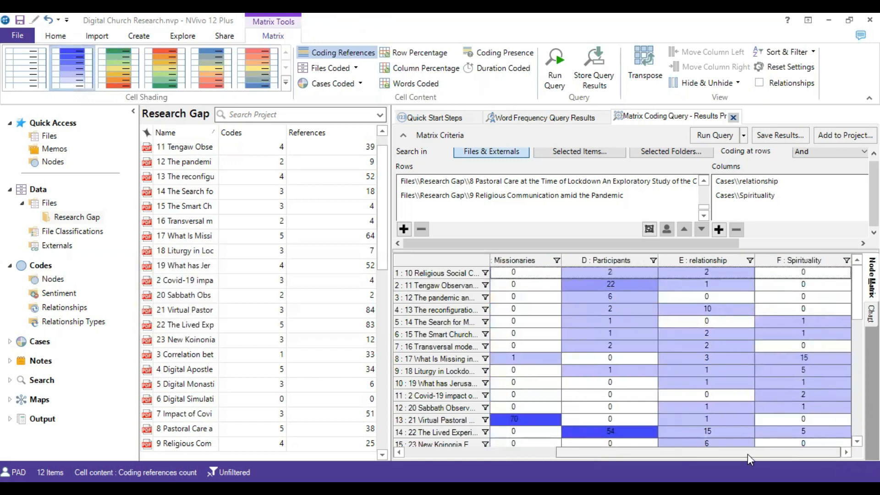
Examine the whole blue-shaded matrix for files and cases with few or no coding references that point to a research gap.
scroll(800, 367, "down", 3)
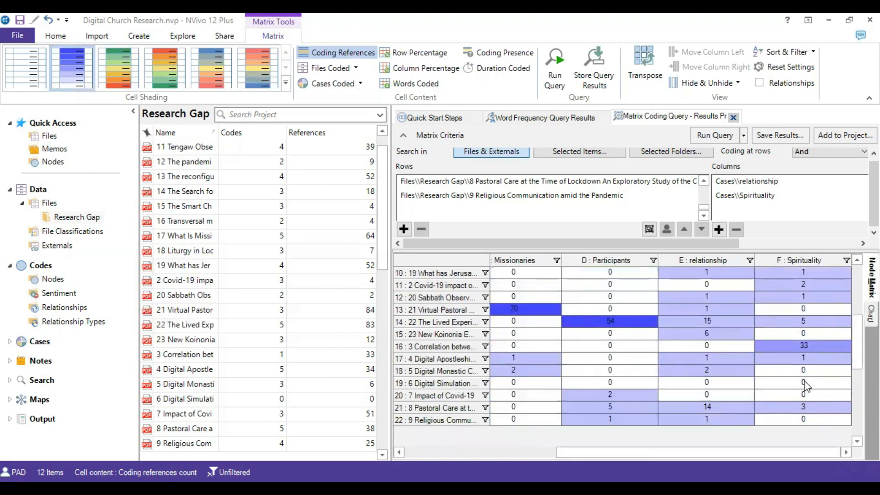
scroll(805, 386, "up", 3)
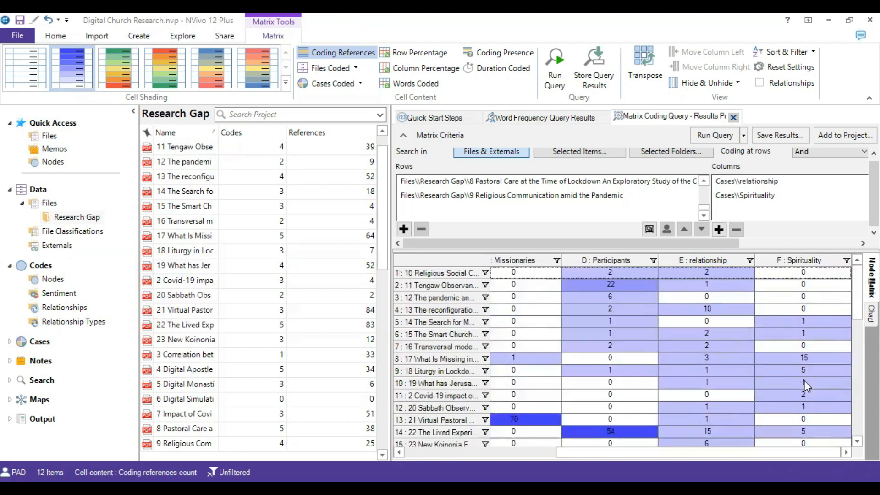
scroll(804, 373, "down", 3)
scroll(804, 375, "up", 3)
scroll(725, 305, "down", 3)
scroll(724, 312, "up", 3)
left_click_drag(664, 454, 512, 453)
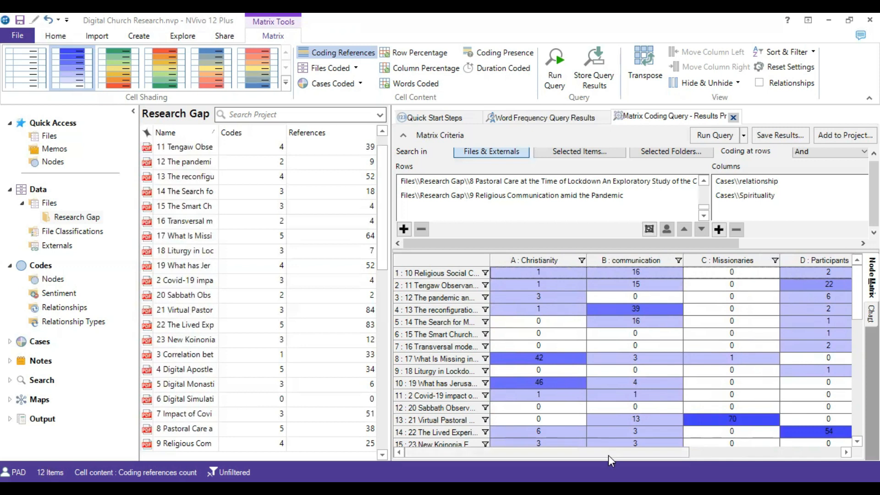
left_click_drag(609, 455, 767, 455)
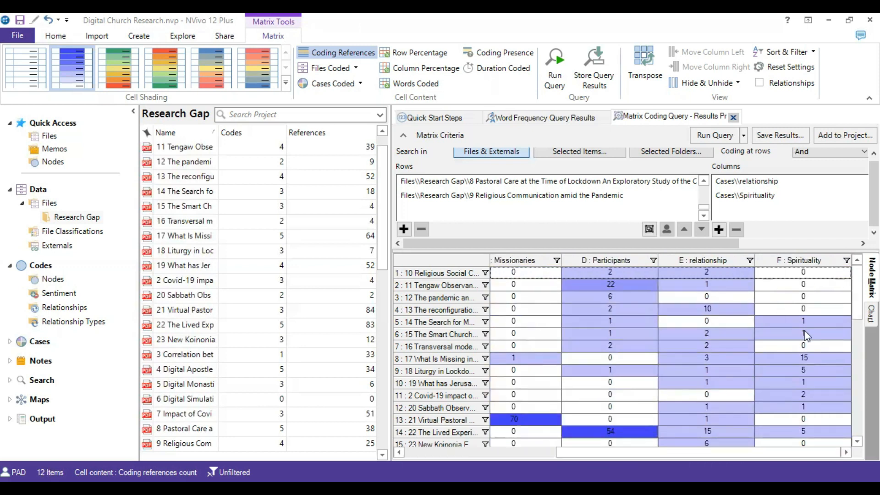
scroll(805, 336, "down", 4)
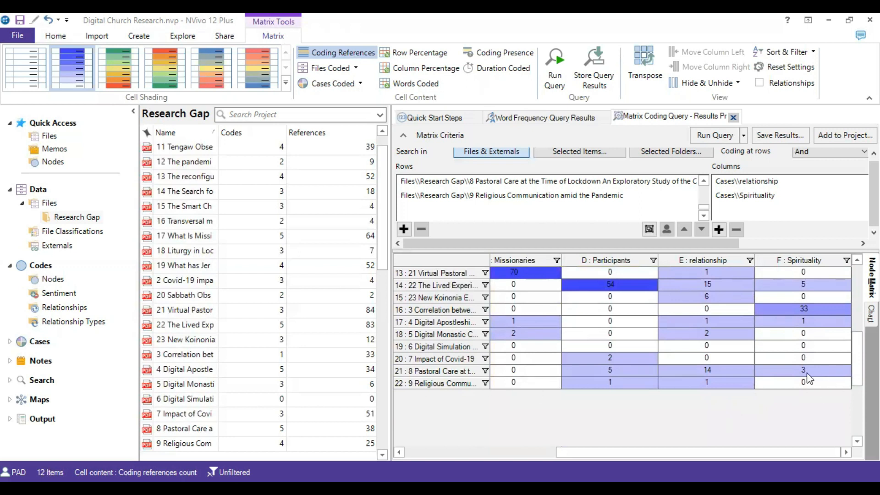
scroll(808, 378, "up", 4)
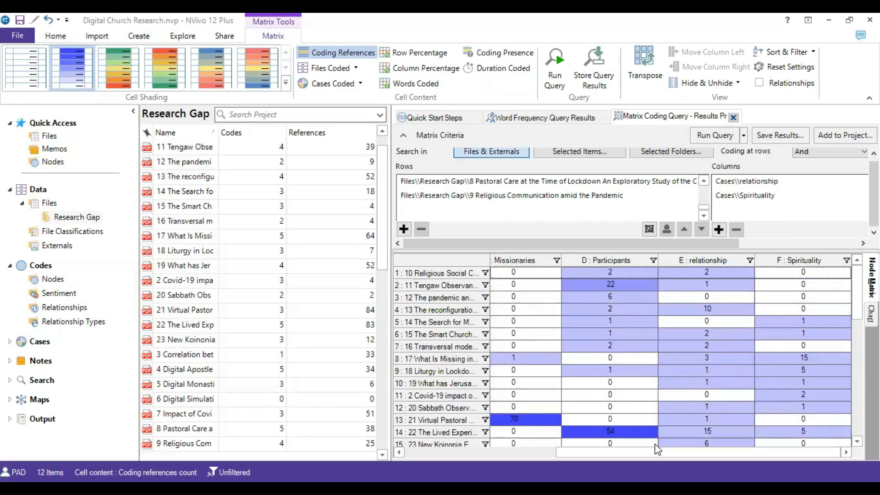
left_click_drag(659, 453, 508, 453)
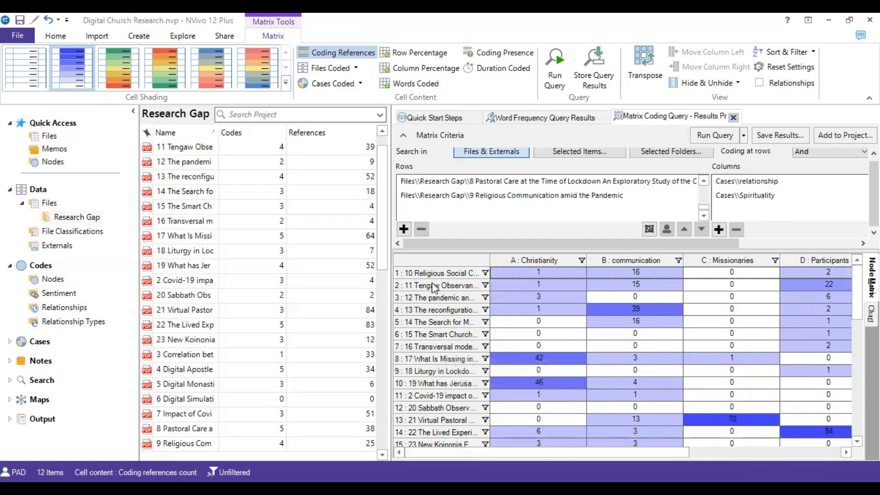
scroll(435, 288, "down", 4)
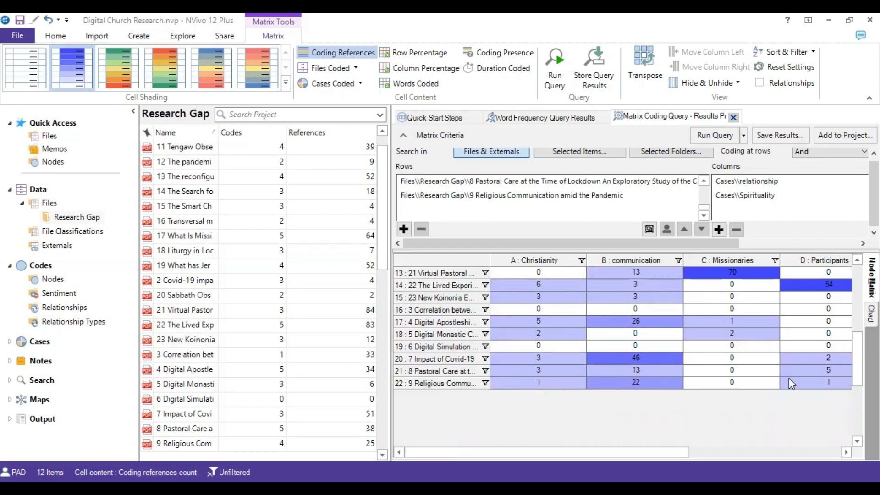
left_click_drag(528, 452, 752, 445)
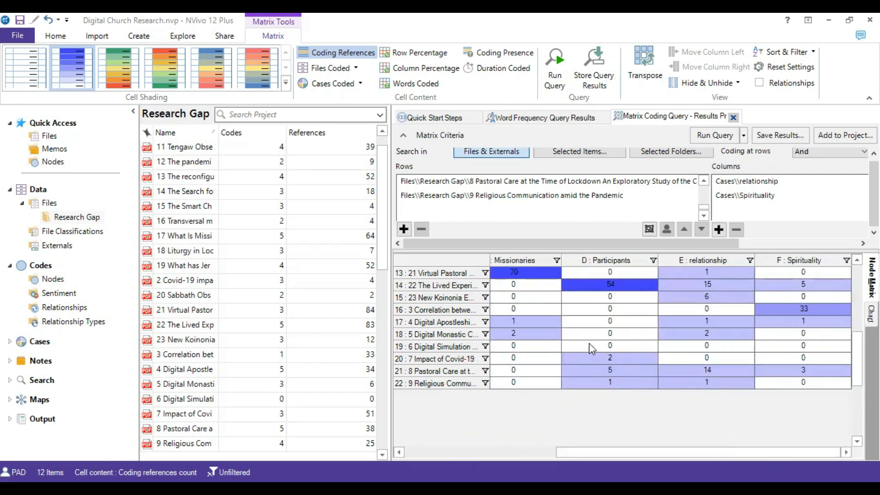
Close the current matrix coding results and start a new Matrix Coding query.
left_click(180, 36)
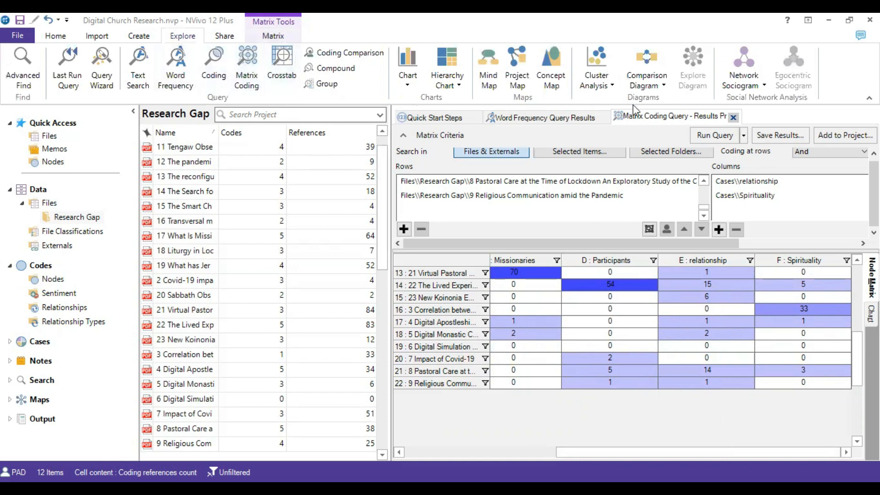
left_click(734, 117)
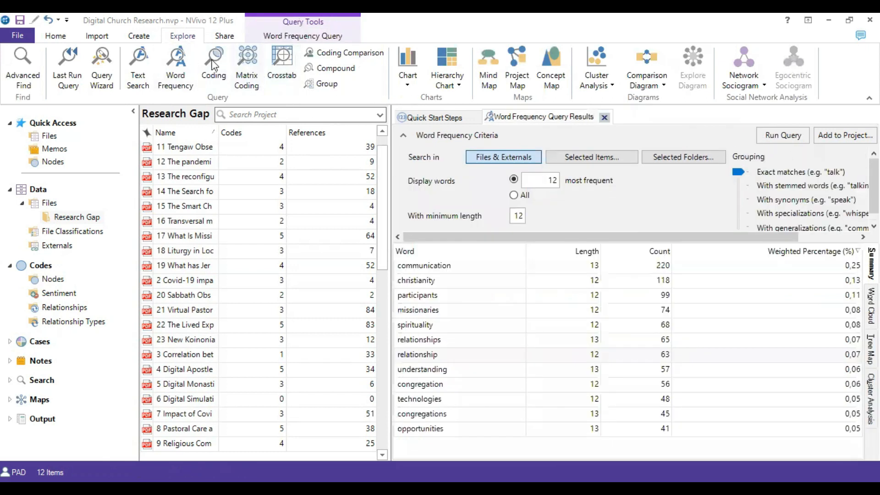
left_click(248, 74)
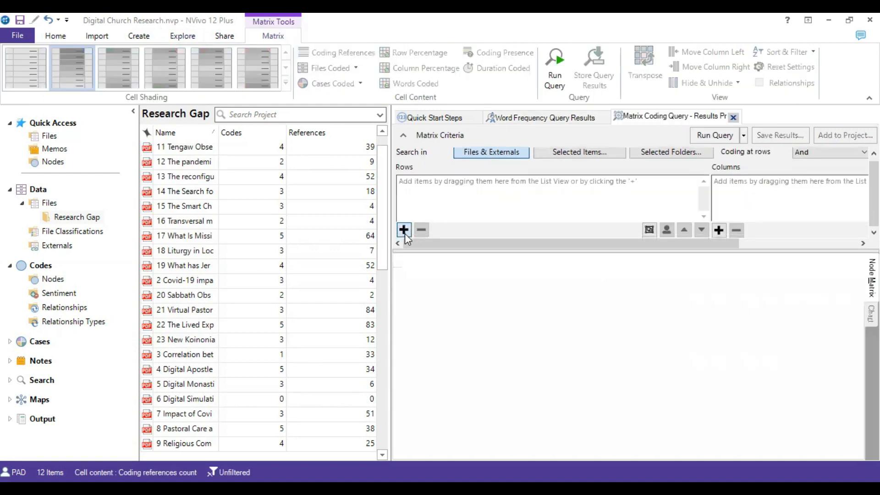
Add all files in the Research Gap folder as rows of the new matrix coding query.
left_click(404, 230)
left_click(423, 246)
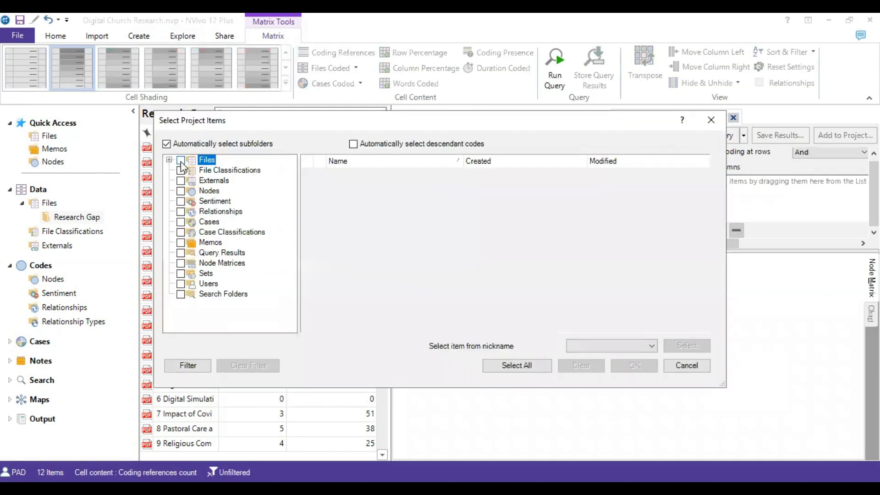
left_click(169, 160)
left_click(193, 171)
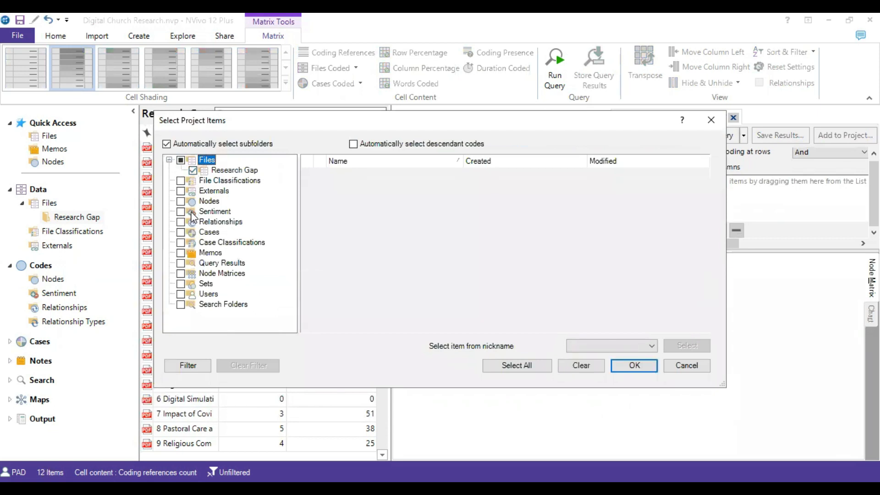
left_click(634, 366)
Add the cases Christianity, communication, Participants, relationship and Spirituality as columns of the matrix coding query, leaving out Missionaries.
left_click(719, 229)
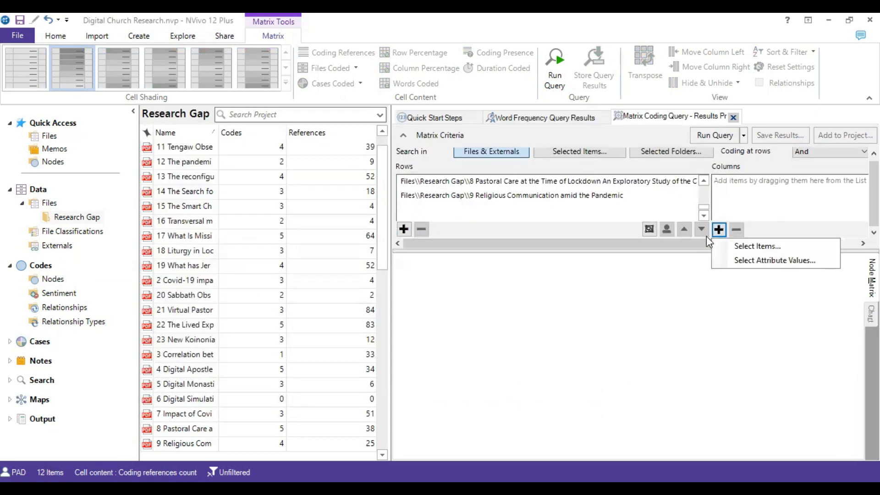
left_click(744, 248)
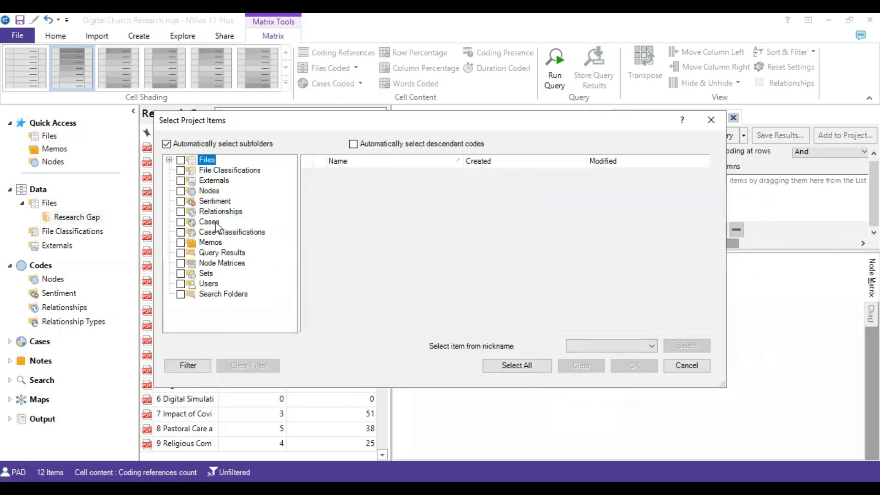
left_click(217, 222)
left_click(319, 174)
left_click(319, 187)
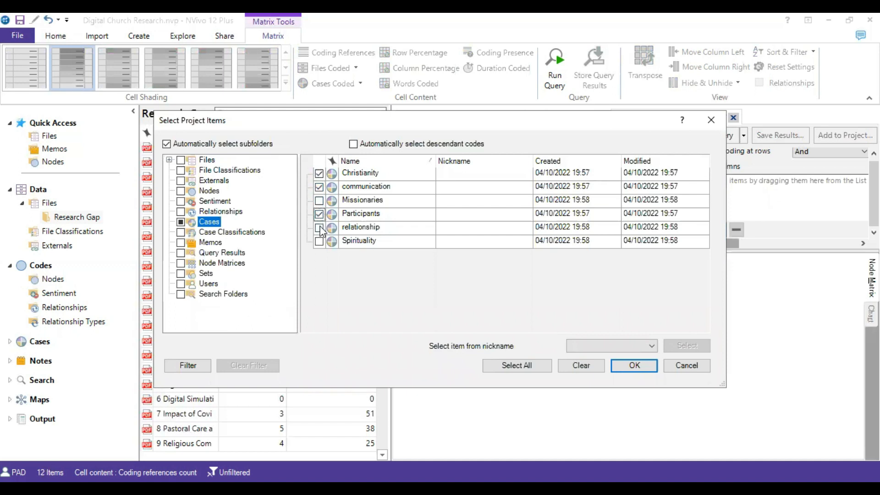
left_click(319, 215)
left_click(319, 228)
left_click(319, 242)
left_click(635, 365)
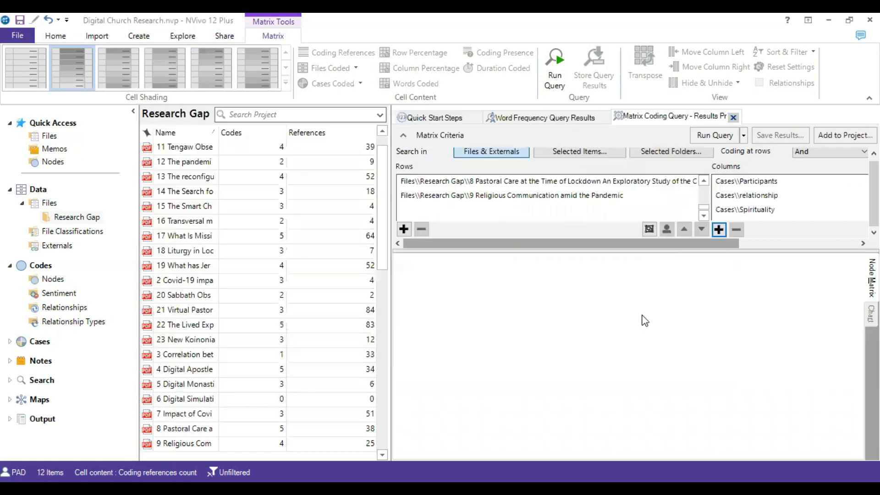
Run the matrix coding query and shade the resulting cells with the blue color scale.
left_click(726, 137)
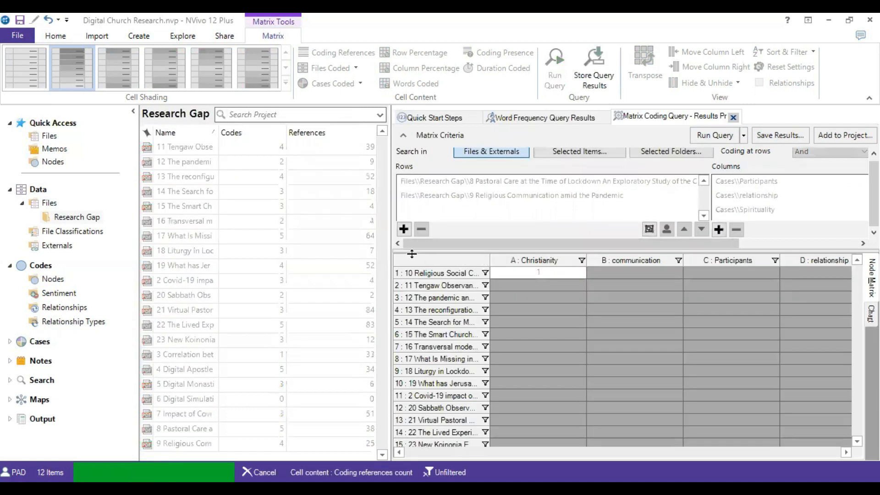
left_click(69, 76)
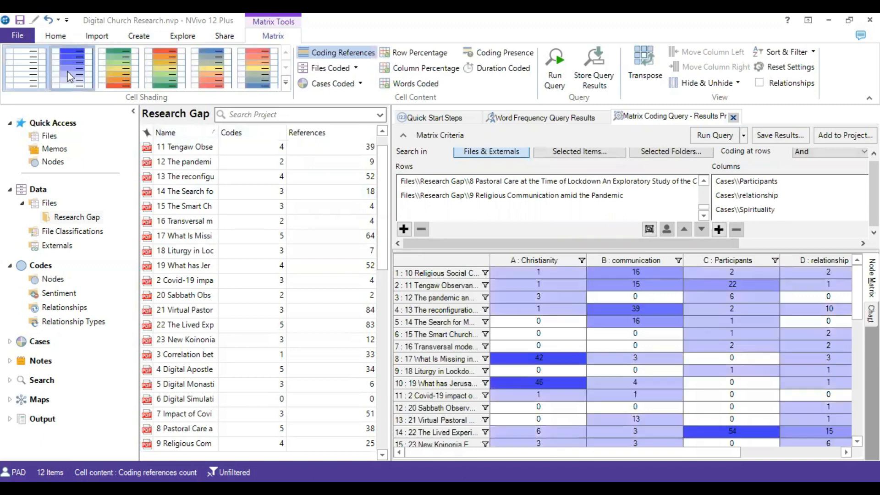
Examine all file rows across the Christianity to Spirituality columns, comparing heavily coded cells with empty or rarely coded ones to spot research gaps.
left_click_drag(594, 454, 696, 454)
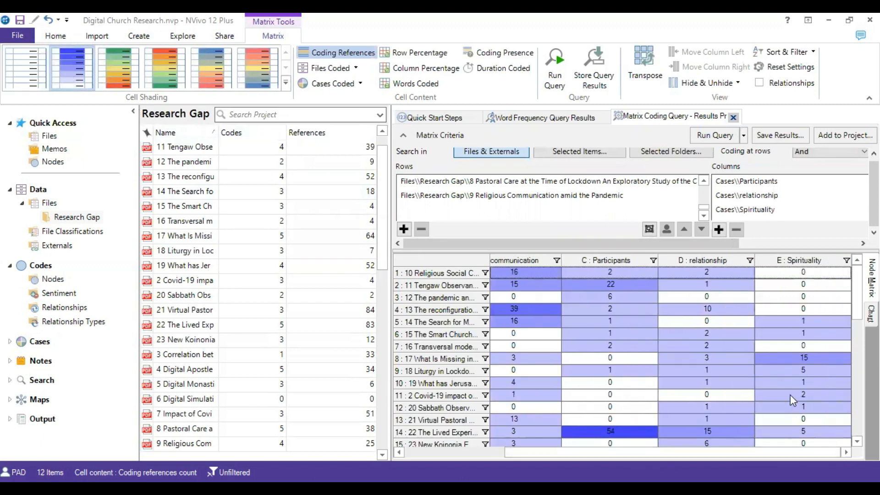
scroll(791, 397, "down", 4)
scroll(793, 400, "up", 4)
scroll(615, 333, "down", 4)
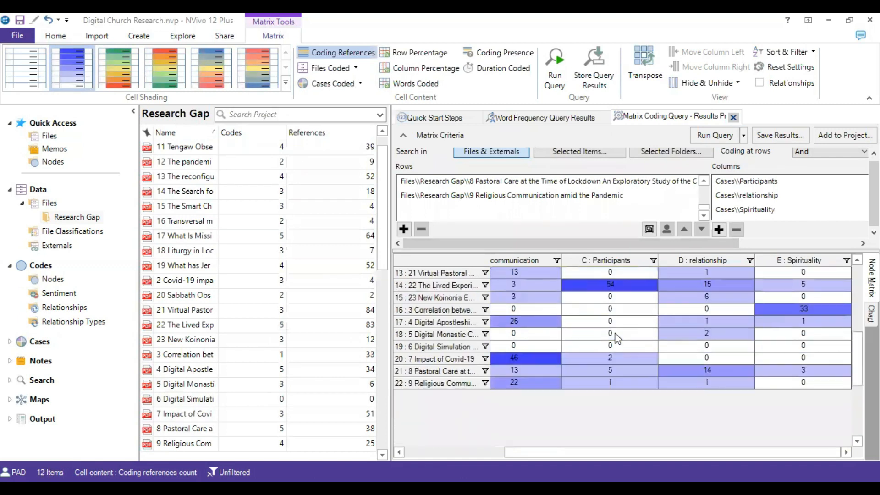
scroll(615, 333, "up", 4)
scroll(646, 339, "down", 2)
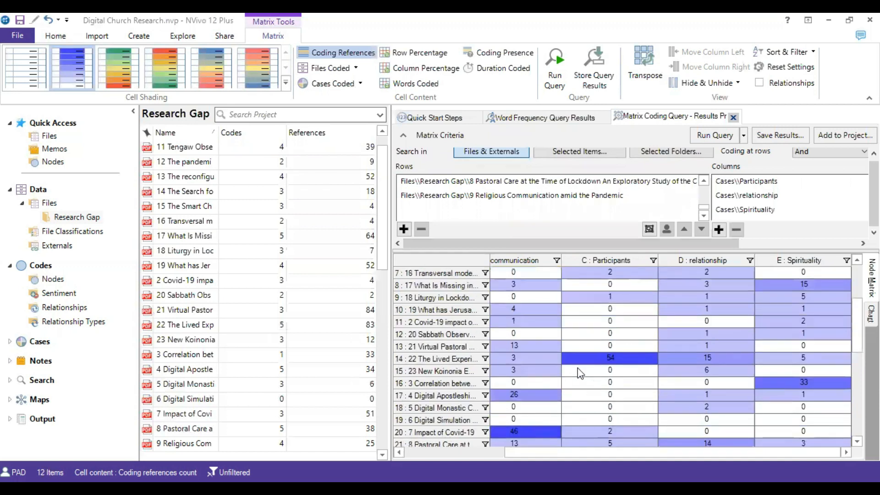
scroll(708, 372, "up", 2)
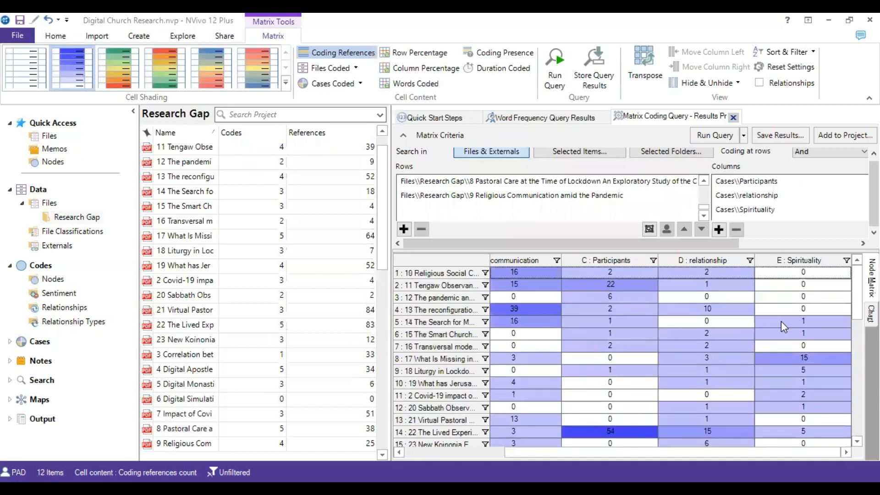
scroll(793, 308, "down", 3)
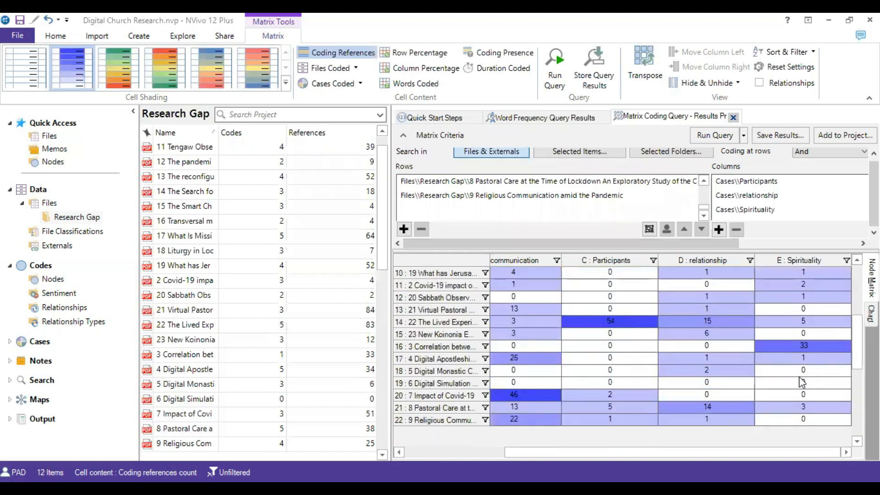
scroll(803, 390, "up", 3)
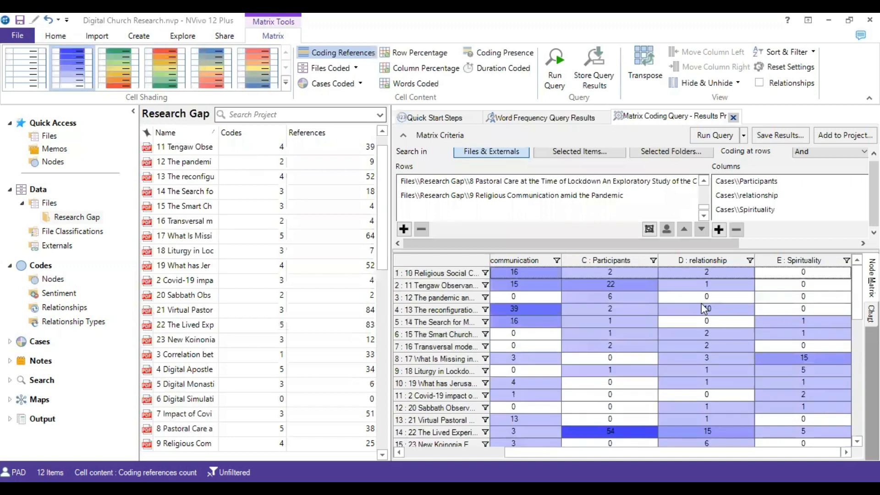
scroll(703, 308, "down", 3)
scroll(702, 310, "up", 3)
left_click_drag(656, 453, 510, 455)
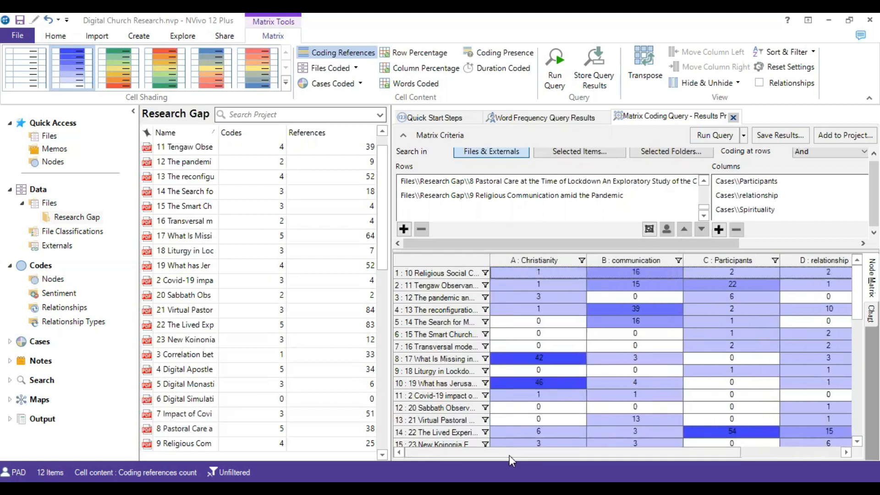
scroll(688, 375, "down", 4)
scroll(724, 380, "up", 4)
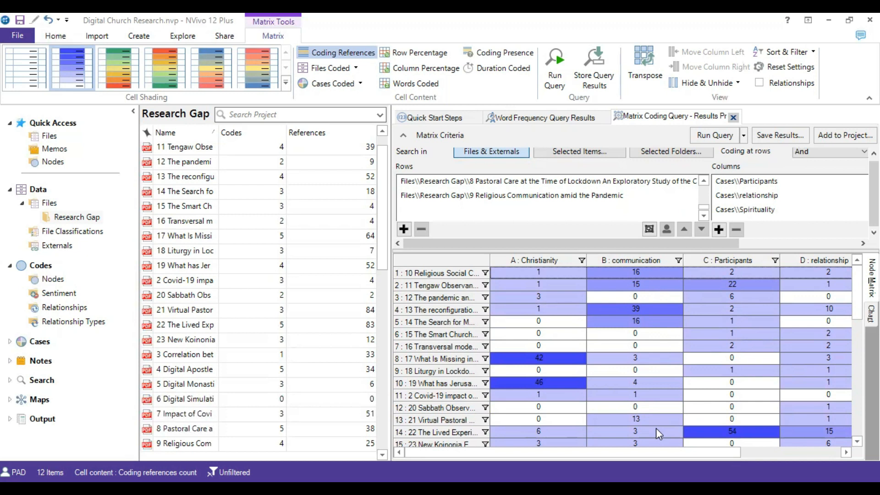
left_click_drag(656, 453, 793, 454)
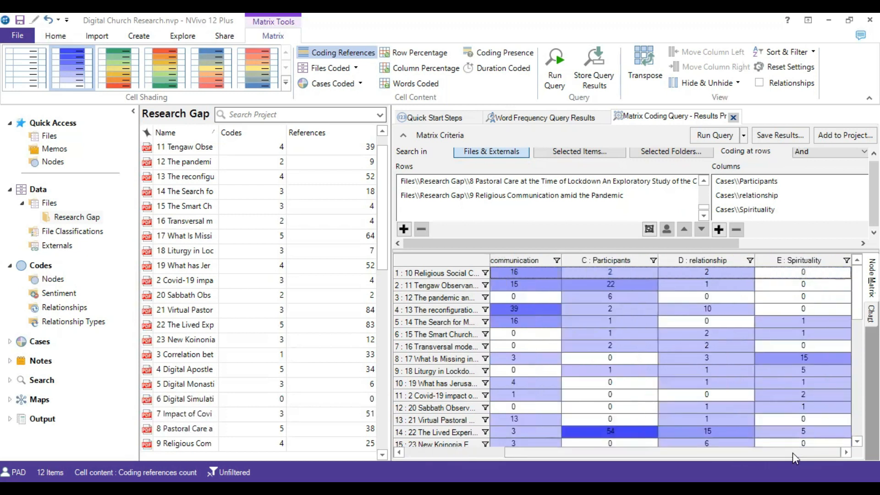
scroll(793, 453, "down", 2)
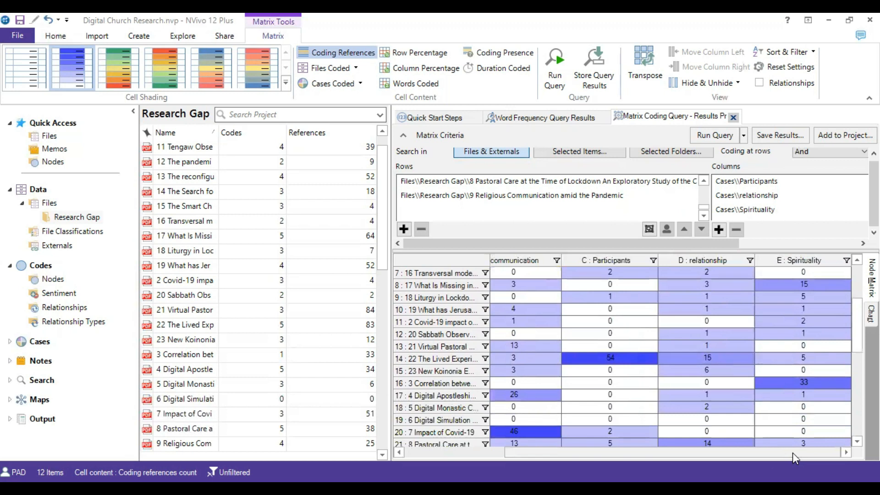